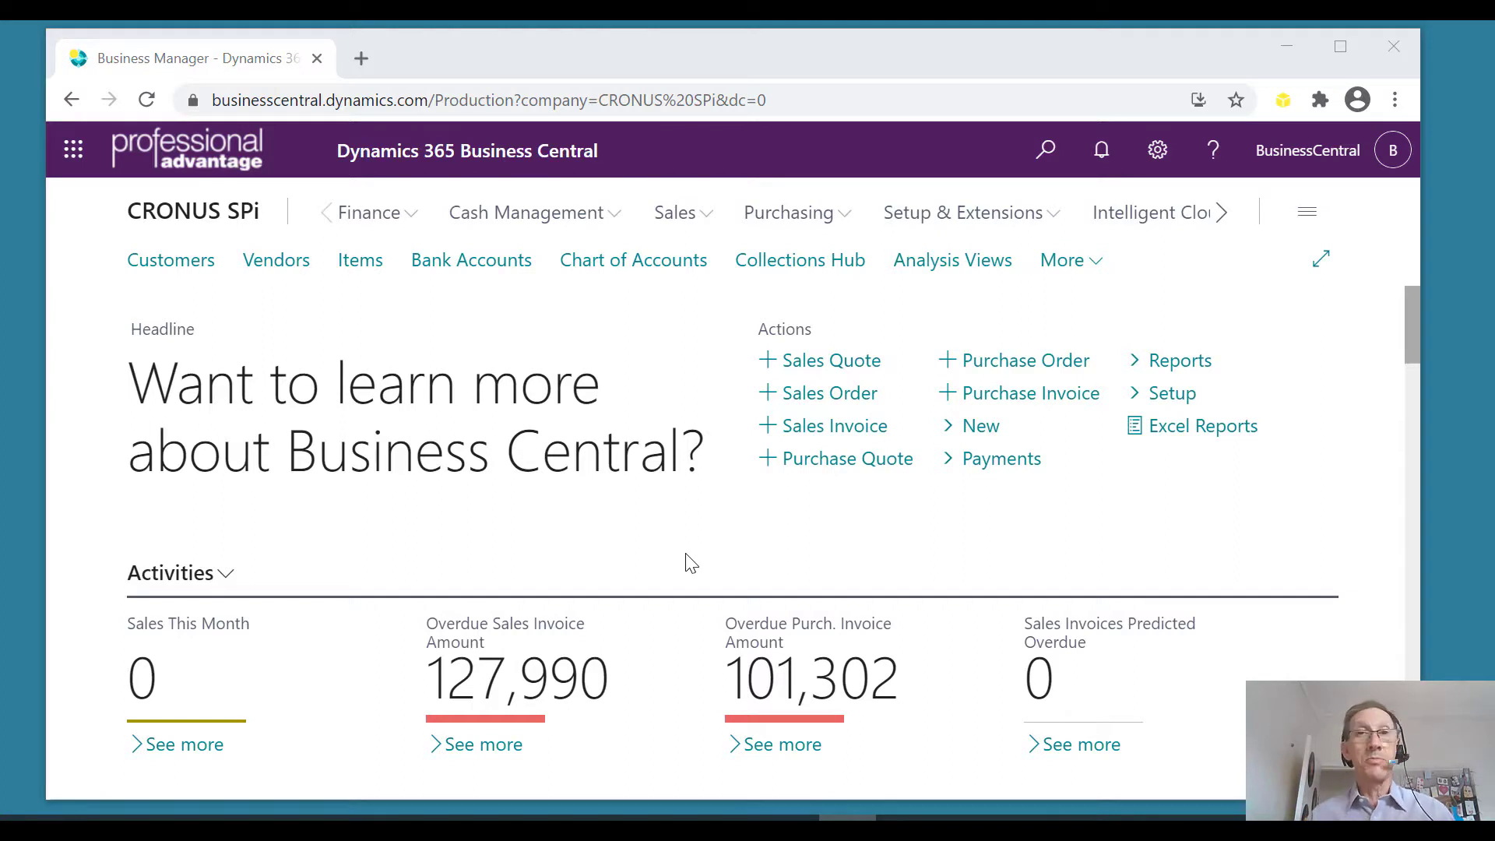
- Create sales order 101008 for customer 30000, School of Fine Art
{"action": "left_click", "coordinate": [681, 223]}
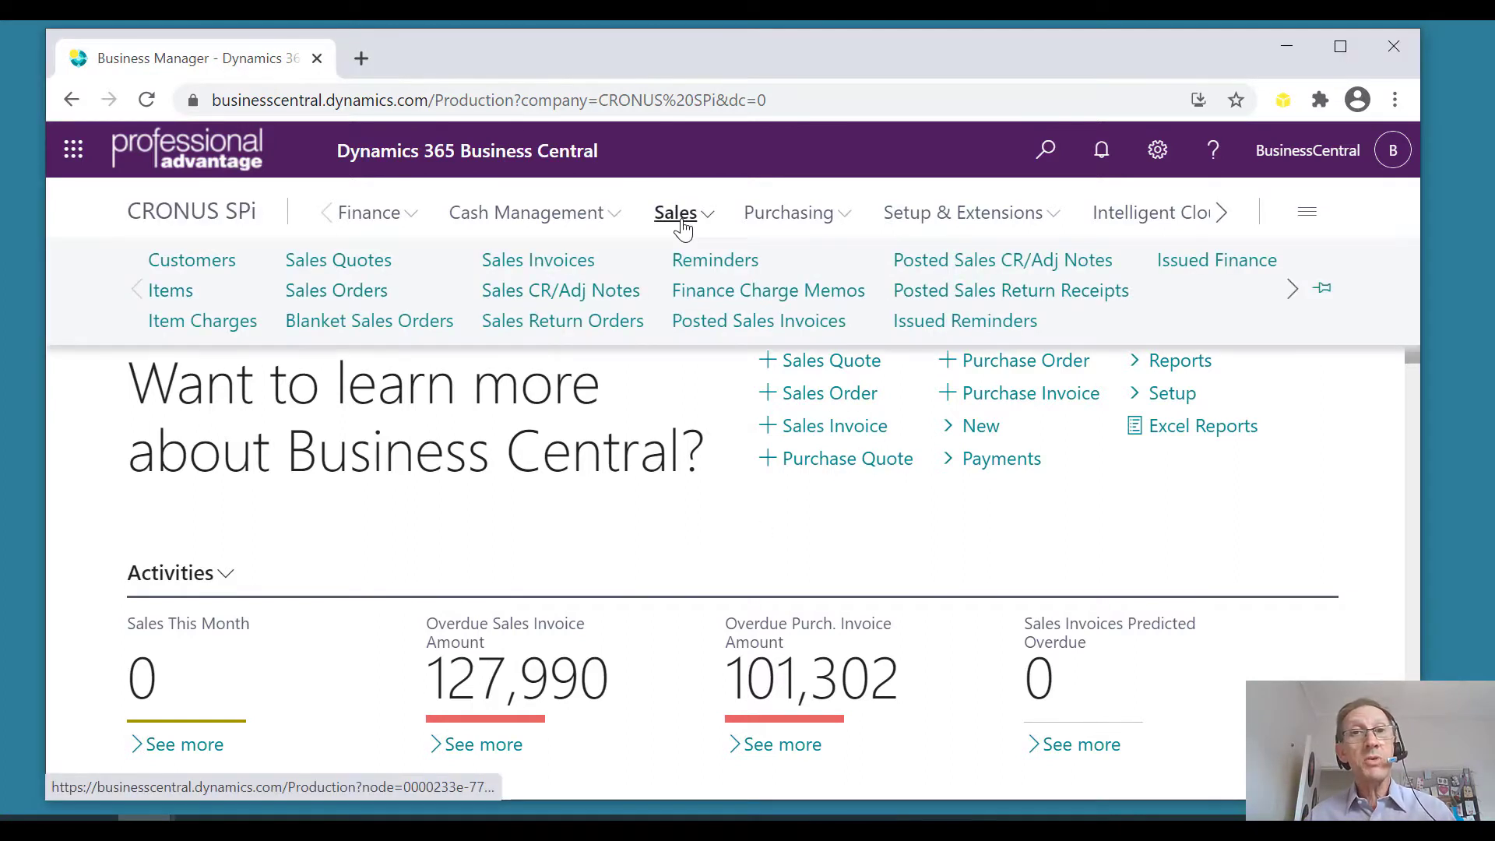
{"action": "left_click", "coordinate": [351, 294]}
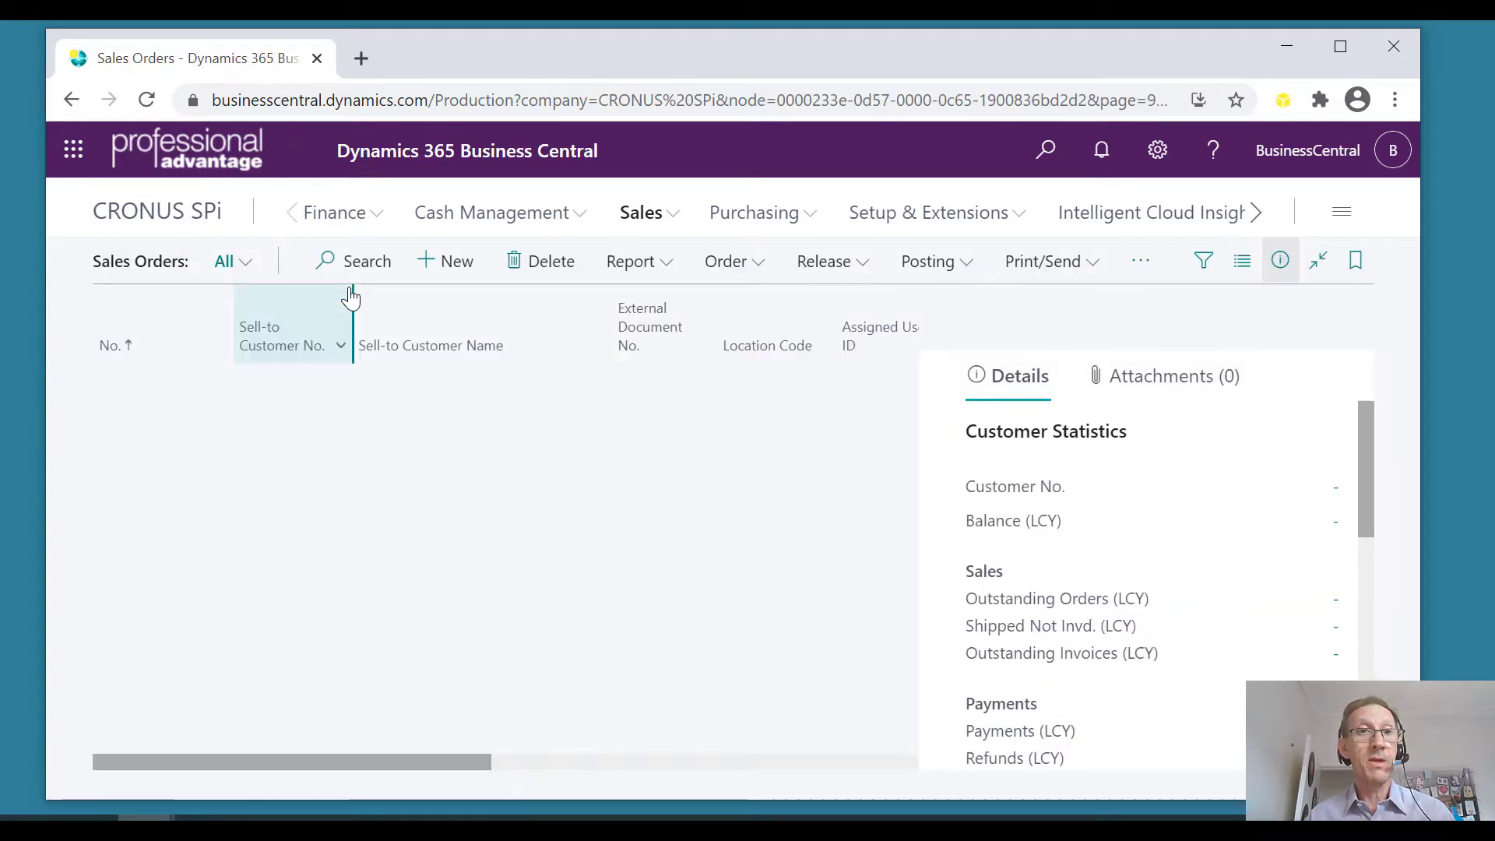
{"action": "left_click", "coordinate": [440, 265]}
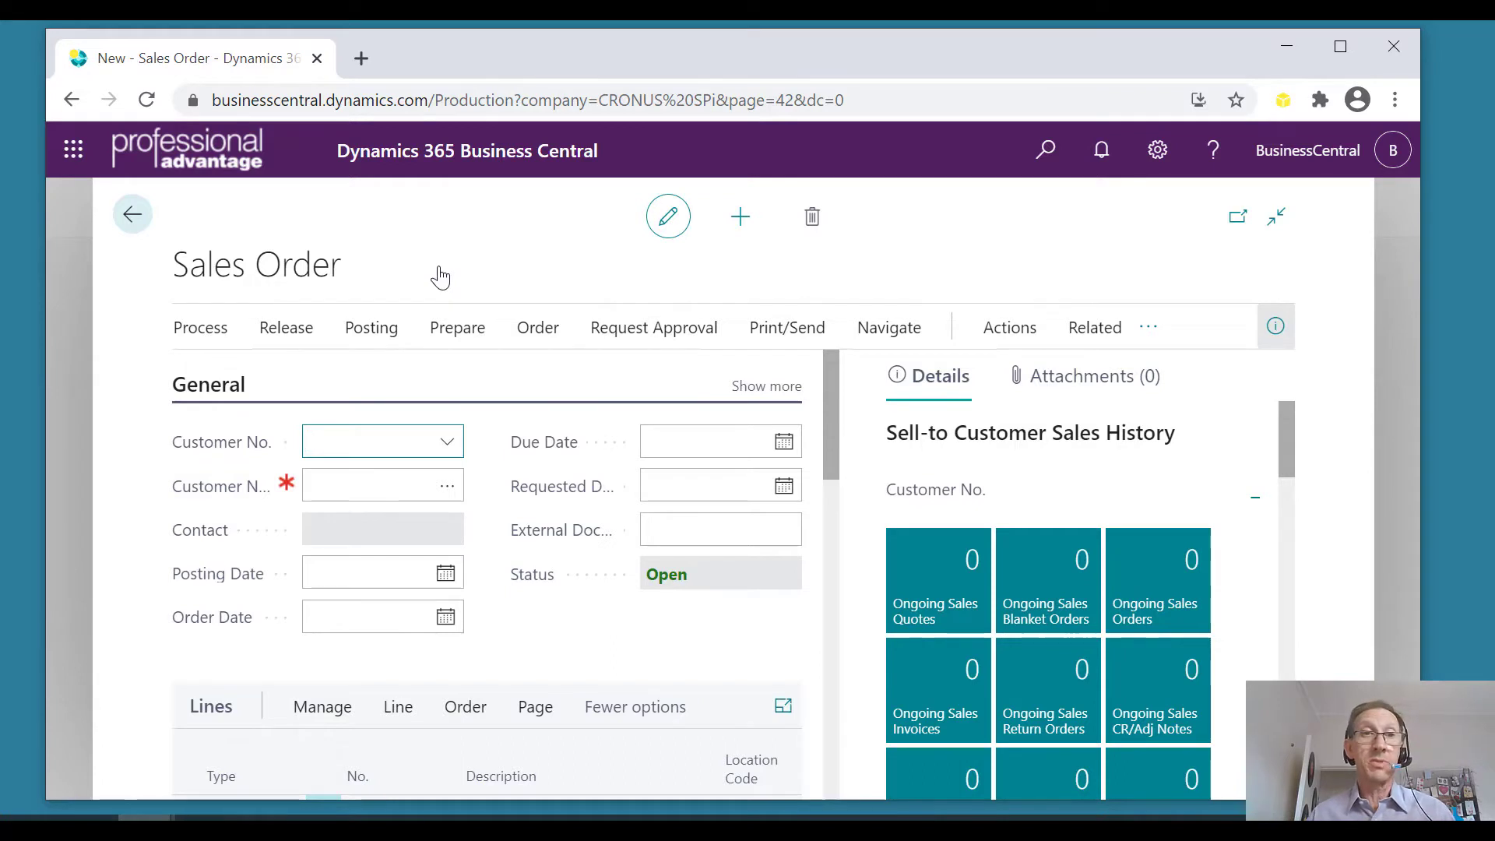
{"action": "type", "text": "school"}
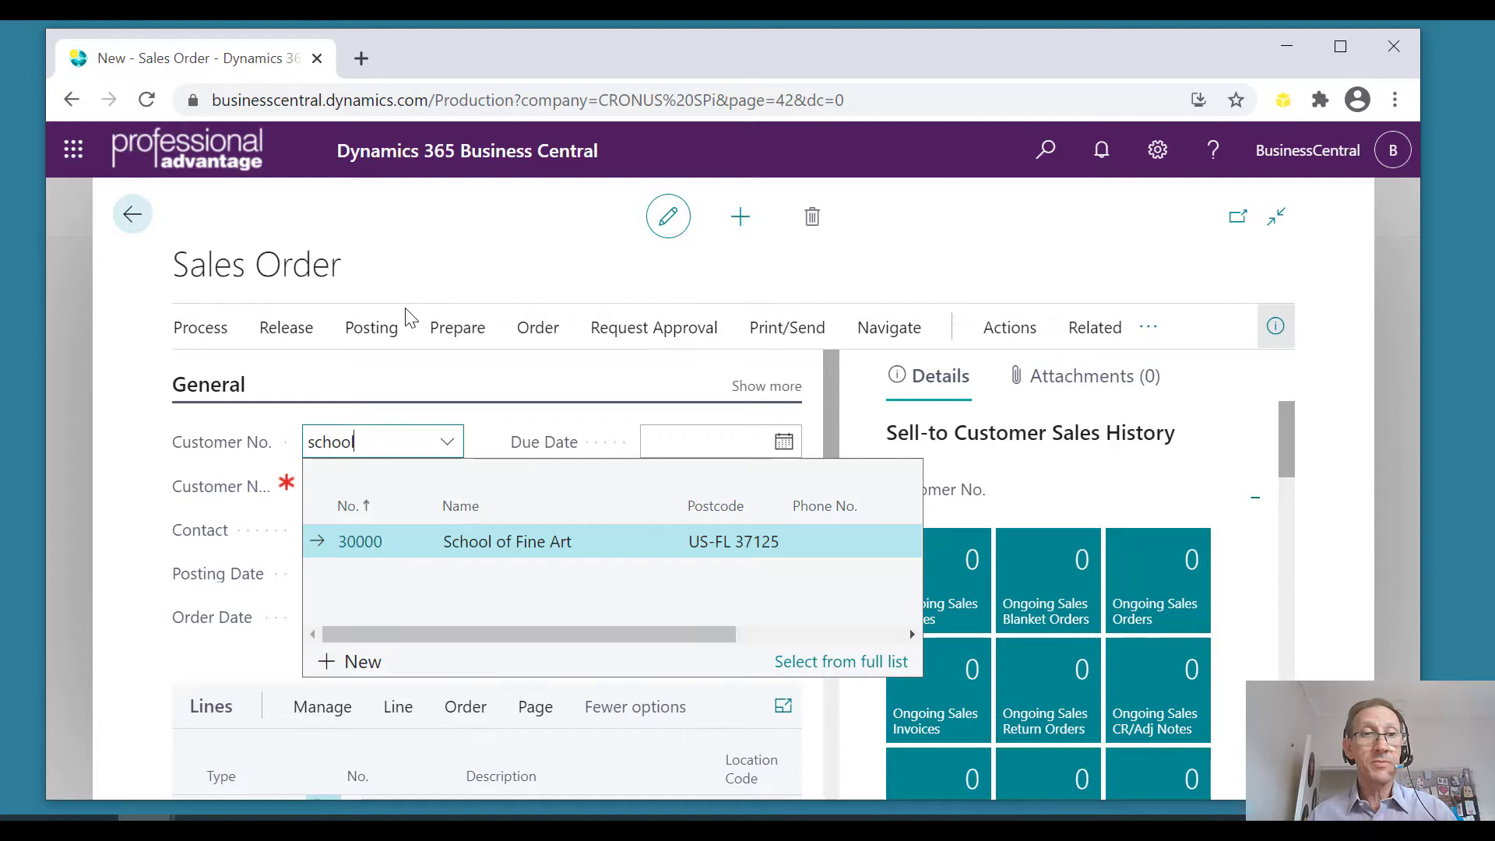
{"action": "left_click", "coordinate": [366, 543]}
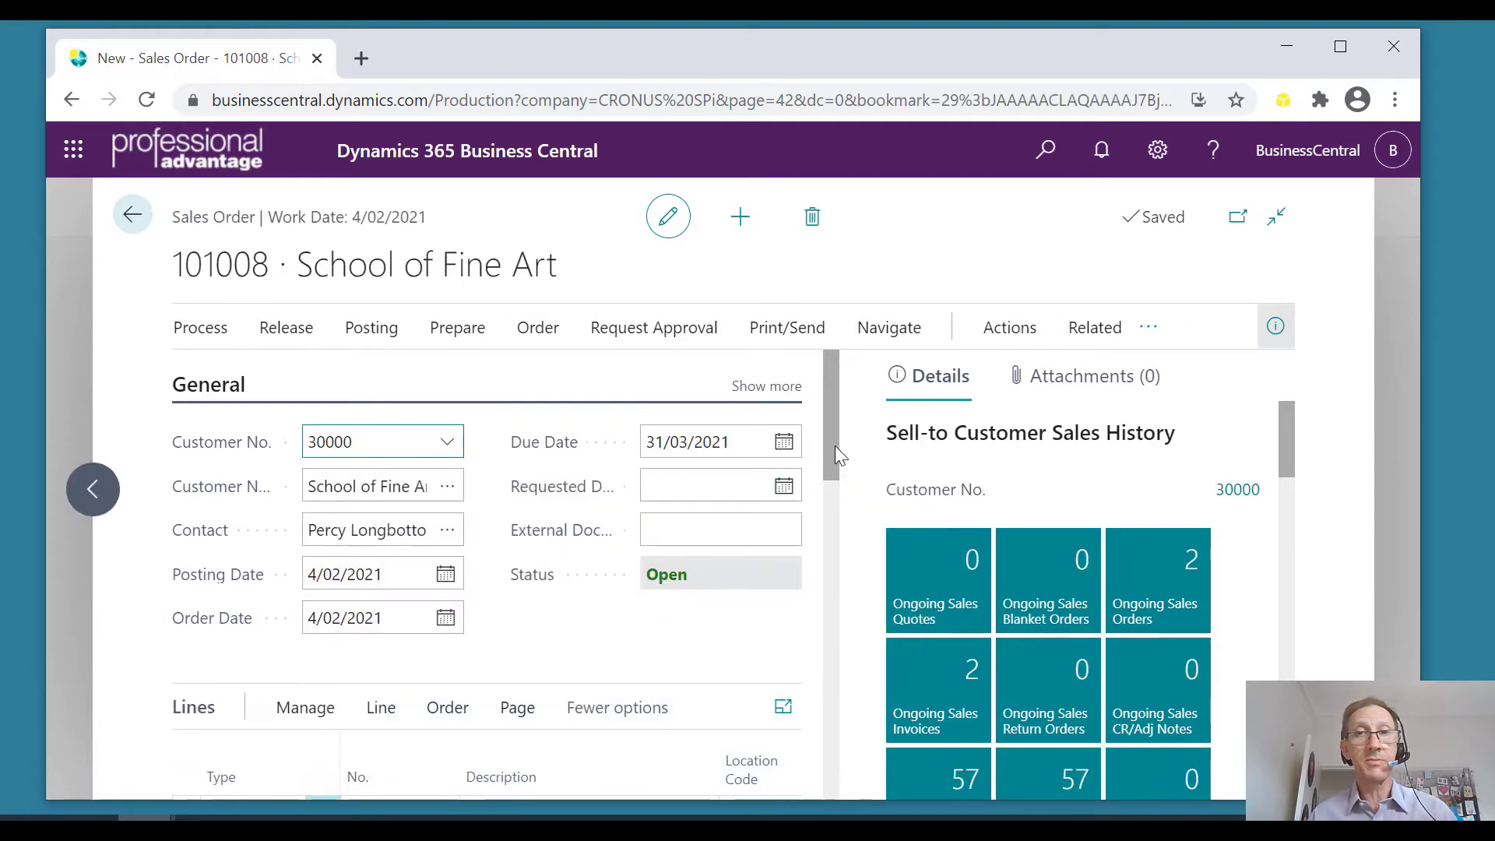
{"action": "left_click_drag", "start_coordinate": [835, 446], "coordinate": [841, 515]}
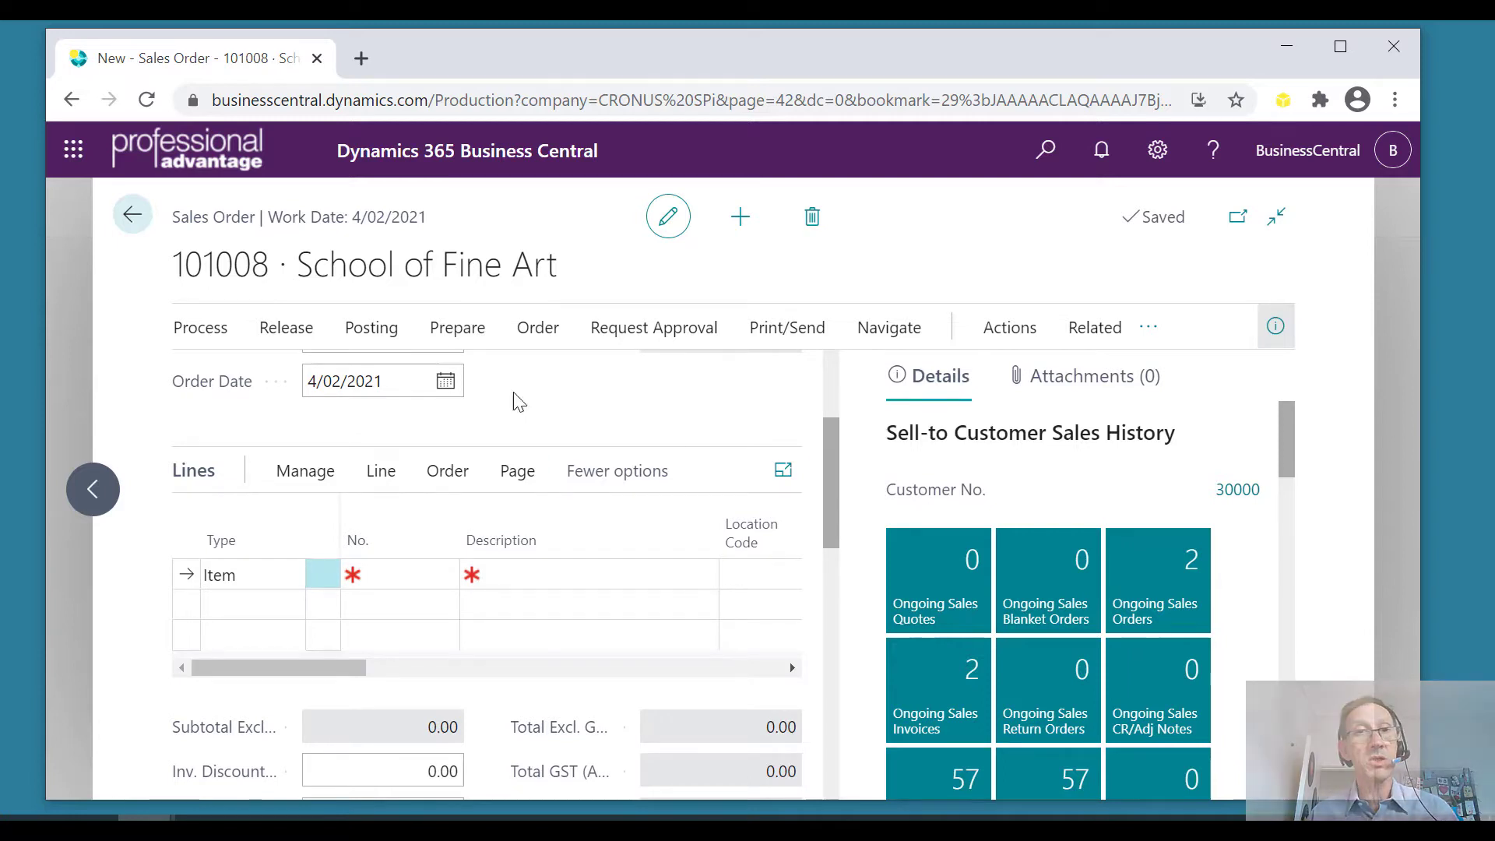
- Copy posted invoice 103196's lines, including items 1896-S to 1996-S, into order 101008
{"action": "left_click", "coordinate": [471, 335]}
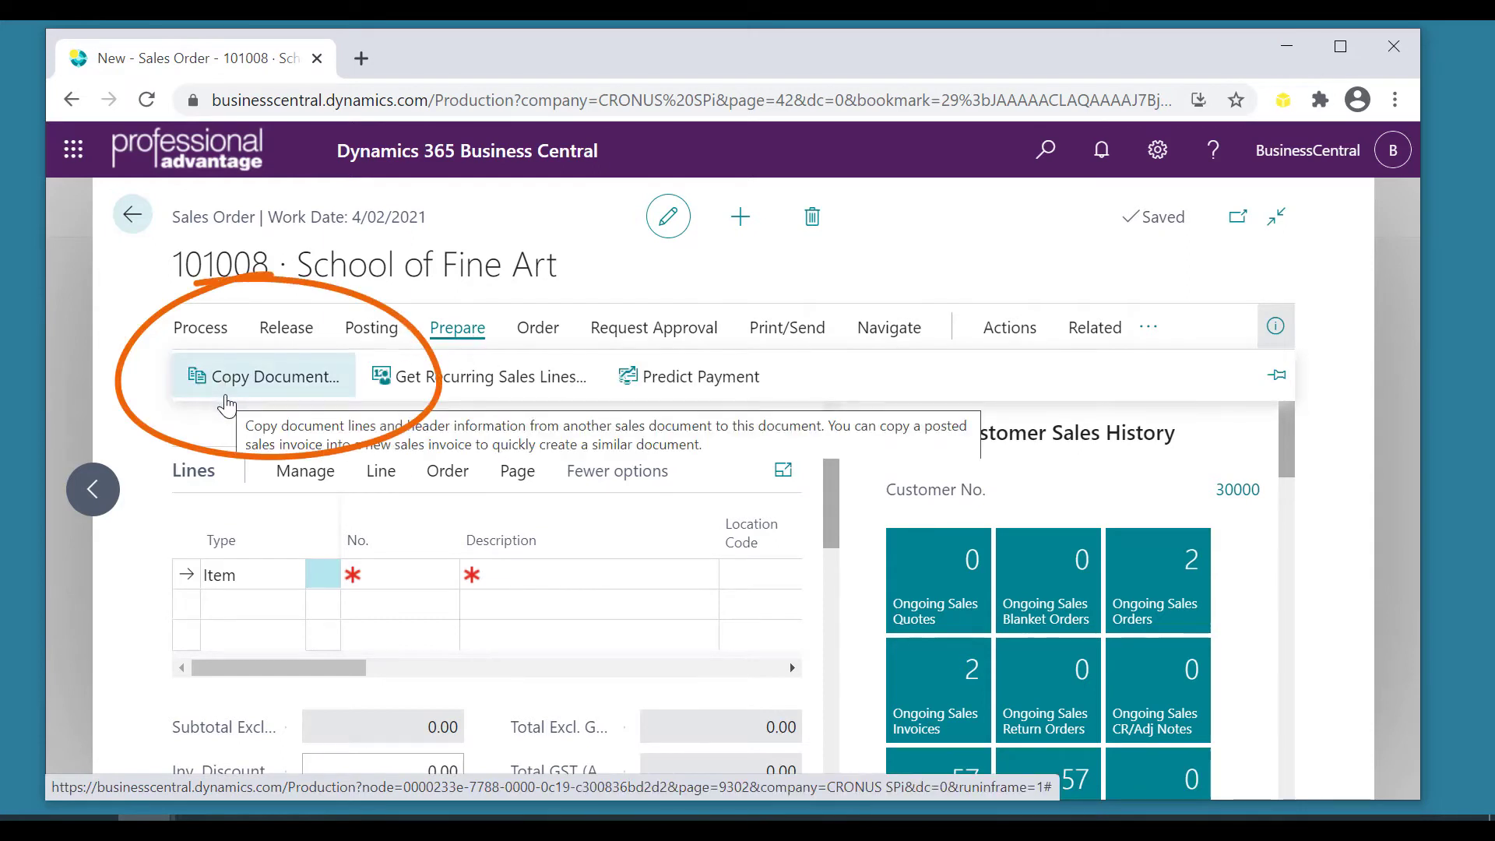
{"action": "left_click", "coordinate": [226, 399]}
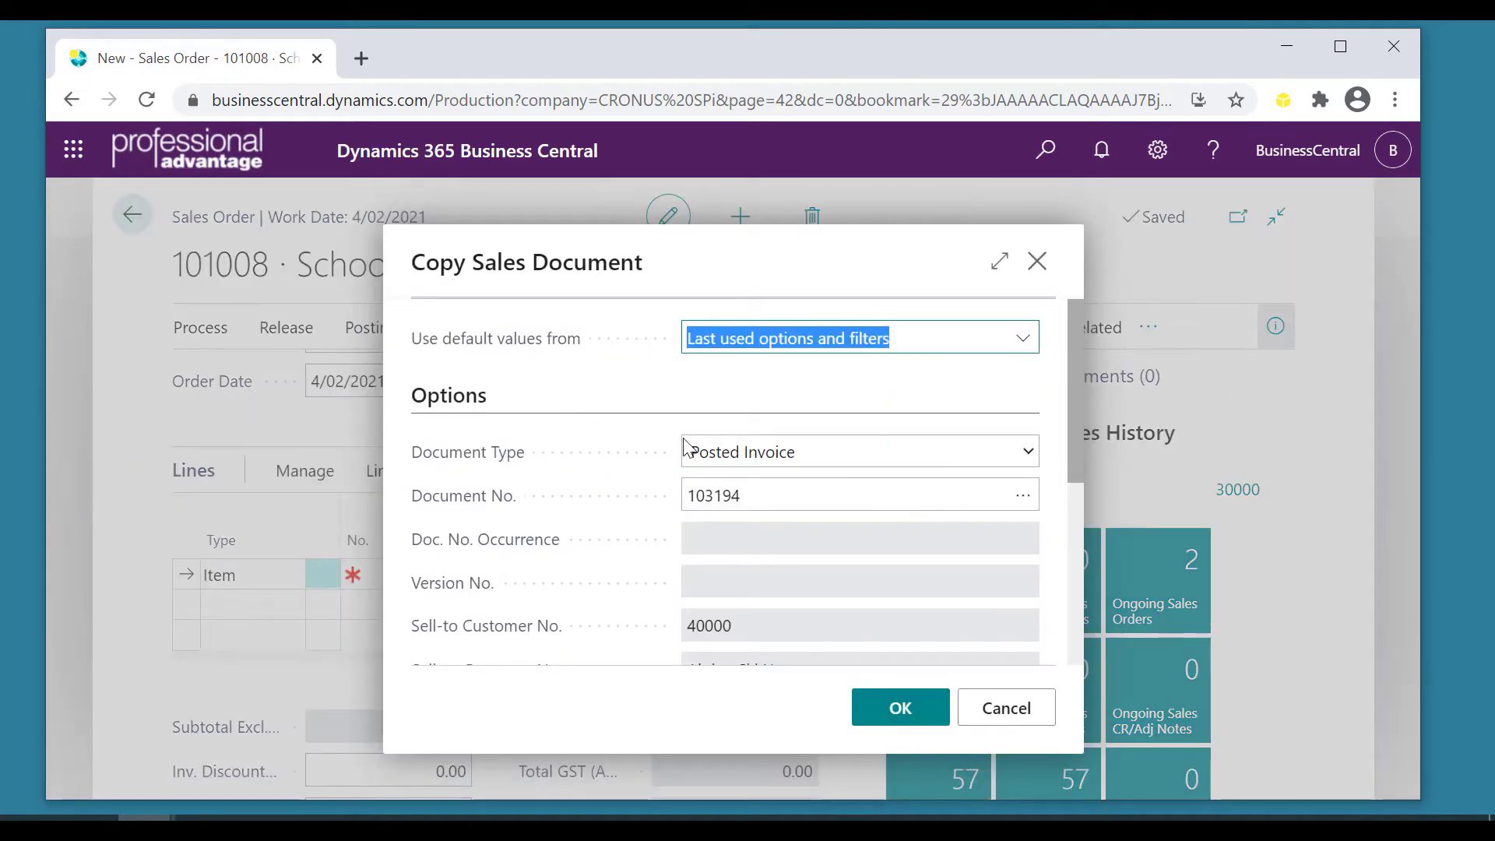
{"action": "left_click", "coordinate": [1031, 504]}
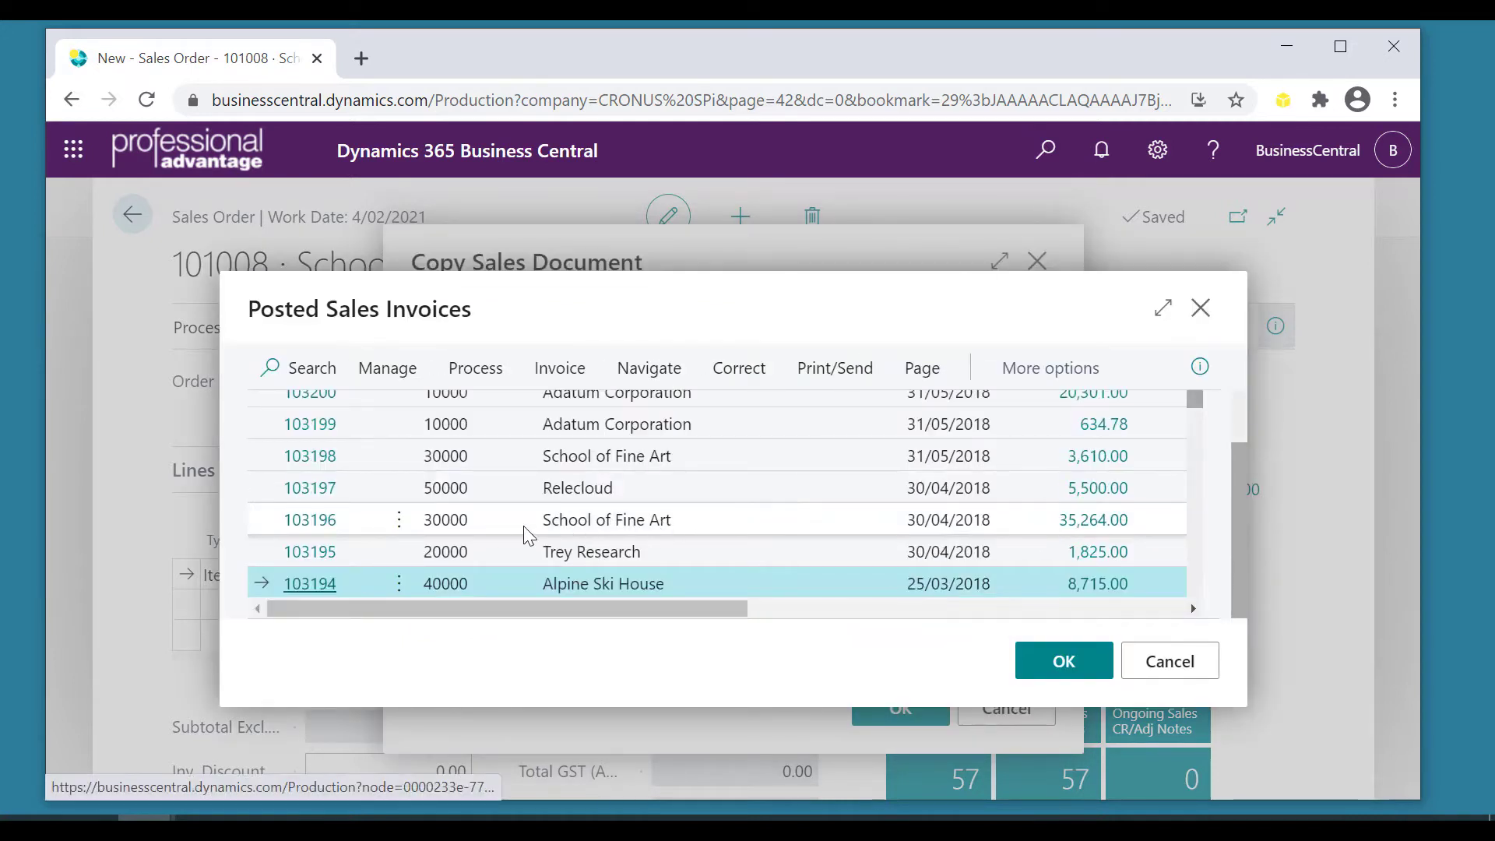
{"action": "left_click", "coordinate": [579, 530]}
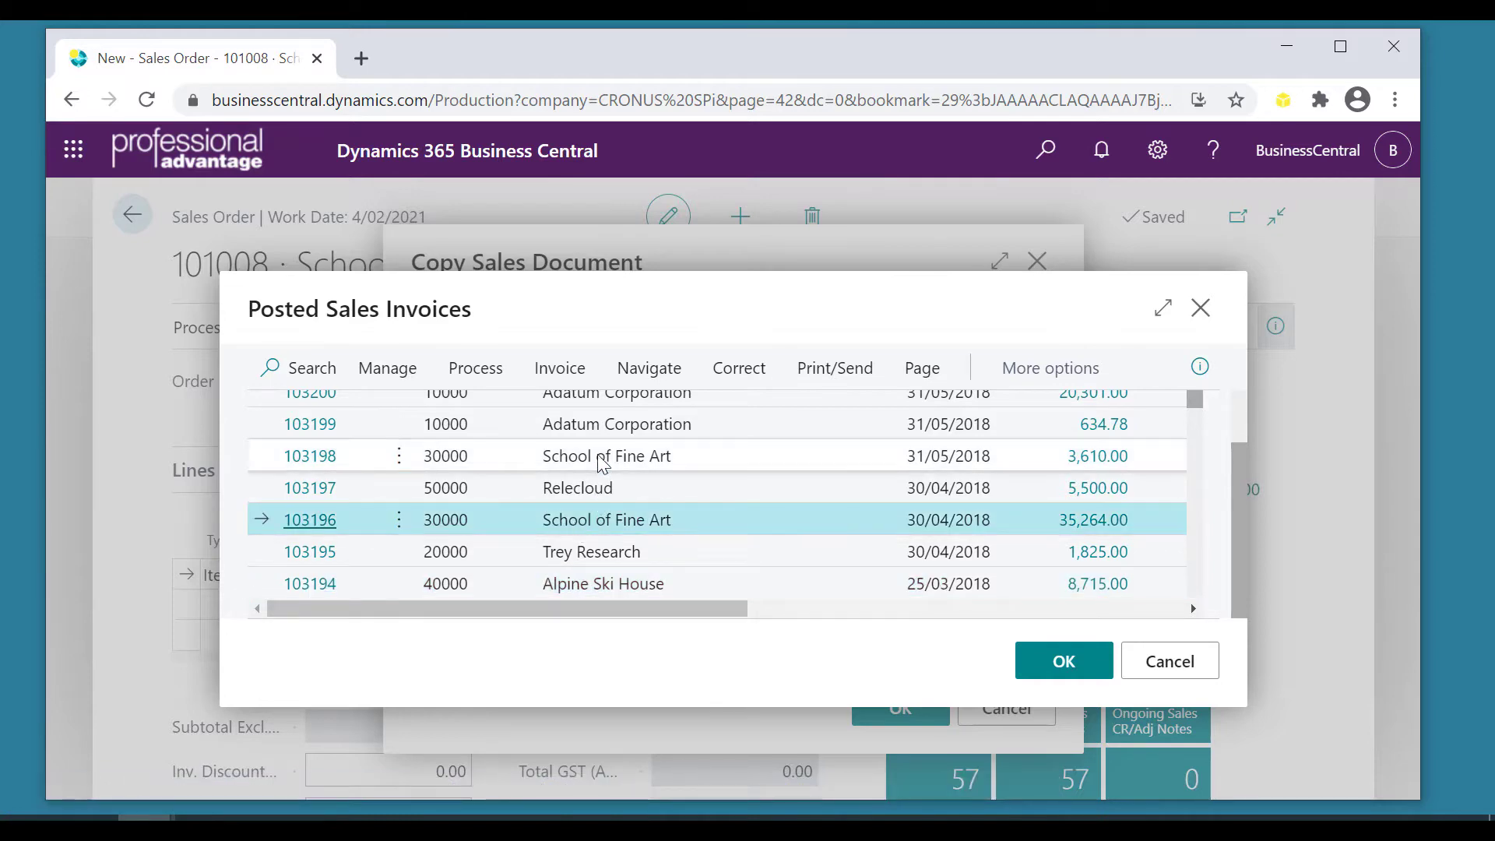
{"action": "left_click", "coordinate": [1064, 664]}
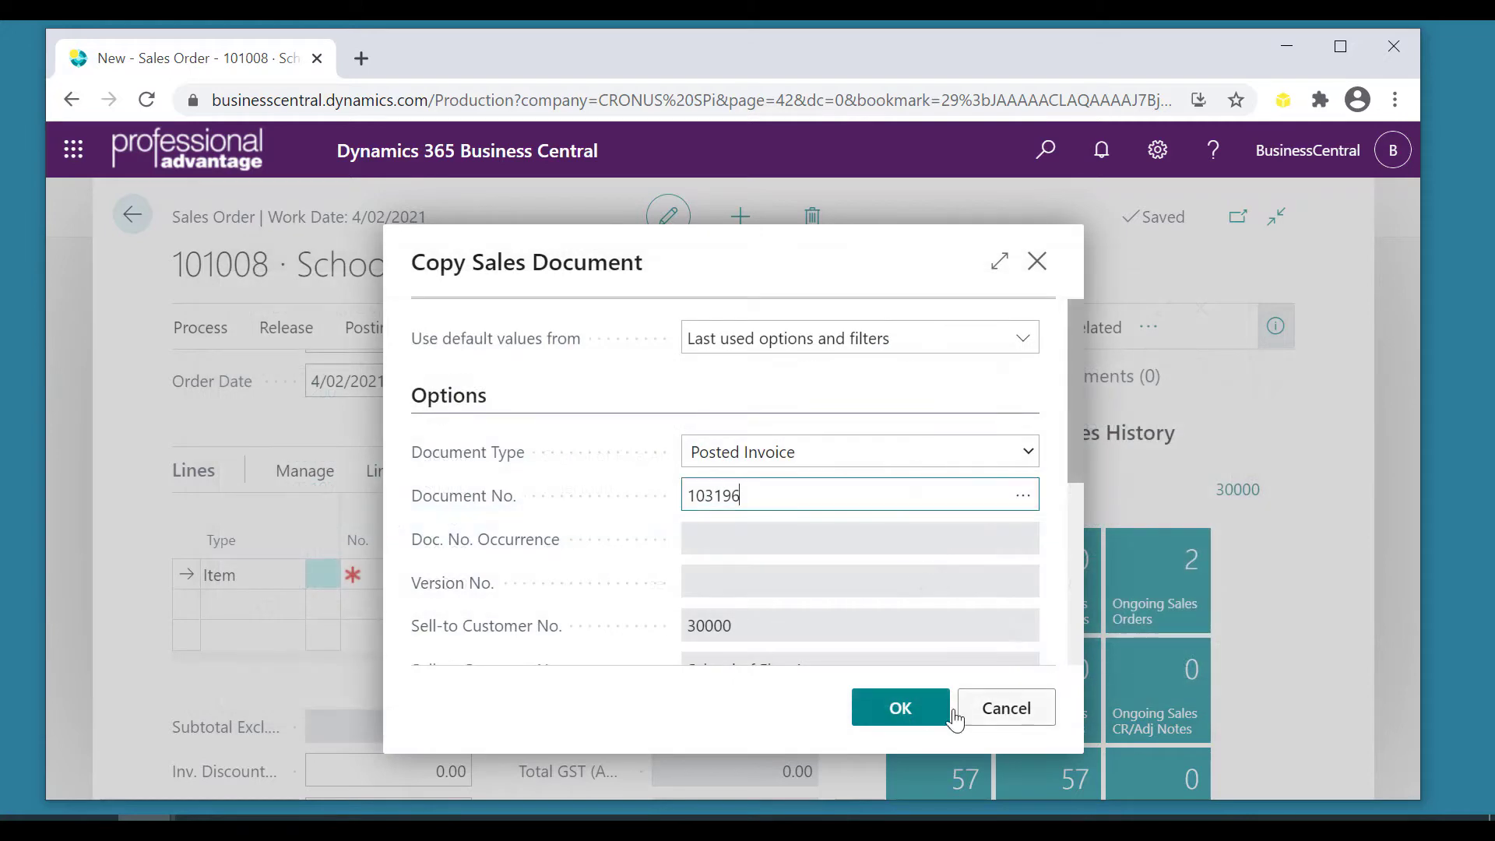
{"action": "left_click", "coordinate": [896, 710]}
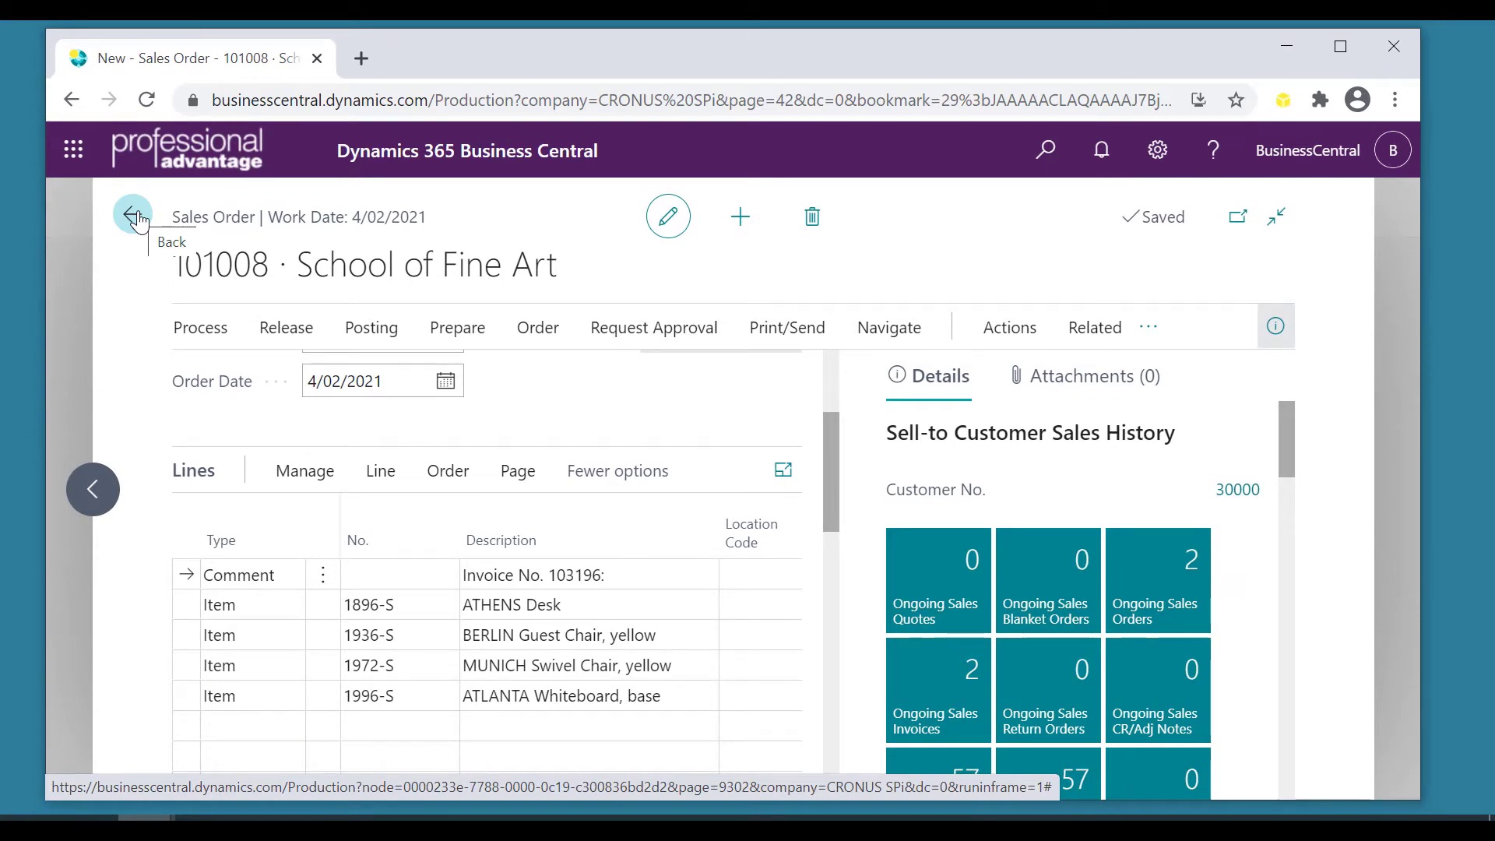
- Create sales credit note 1004 for customer 40000, Alpine Ski House Inc
{"action": "left_click", "coordinate": [134, 217]}
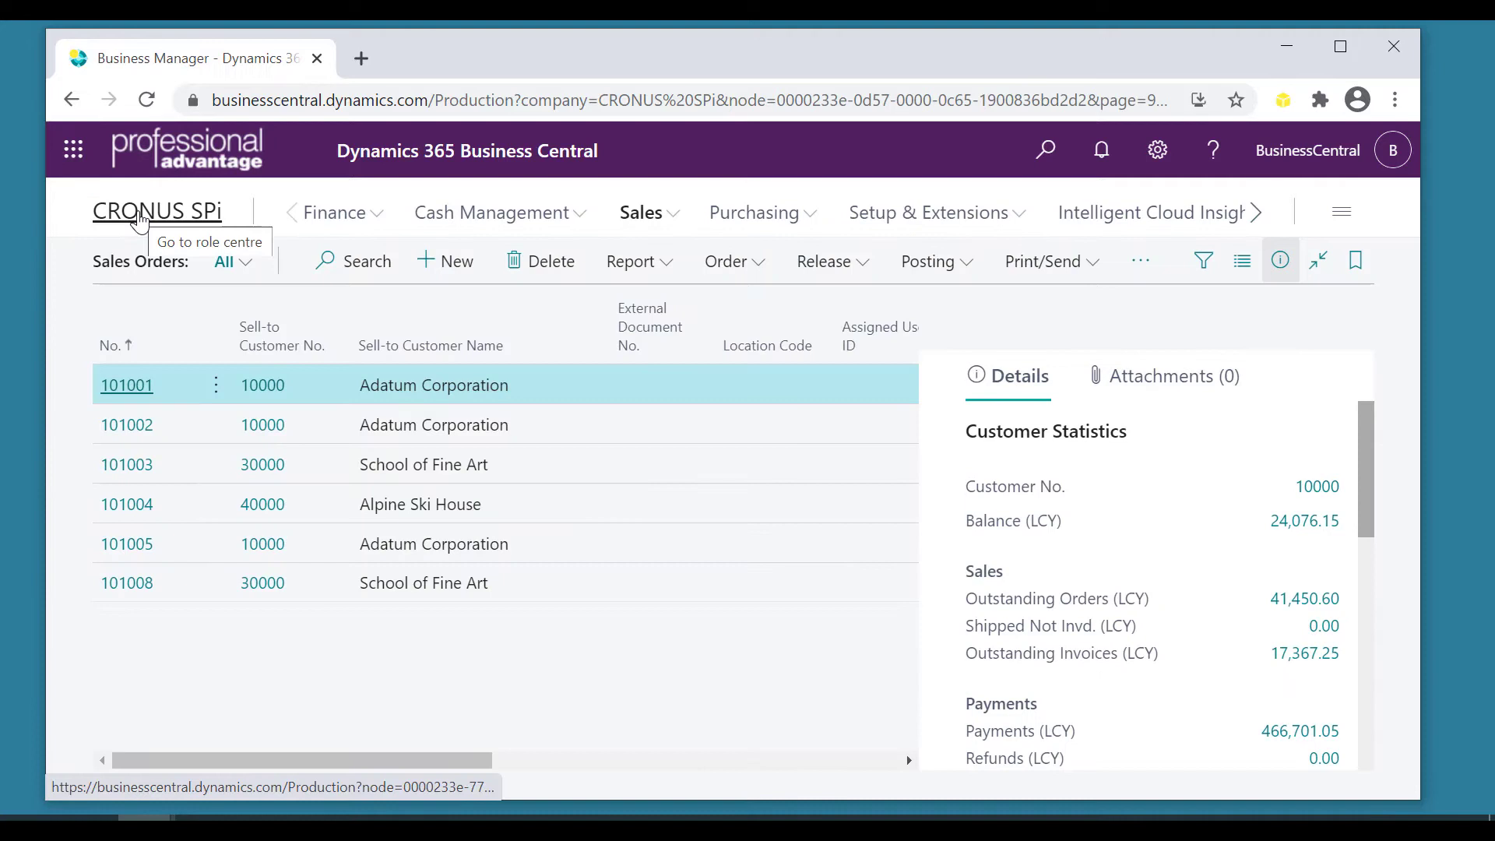
{"action": "left_click", "coordinate": [615, 218]}
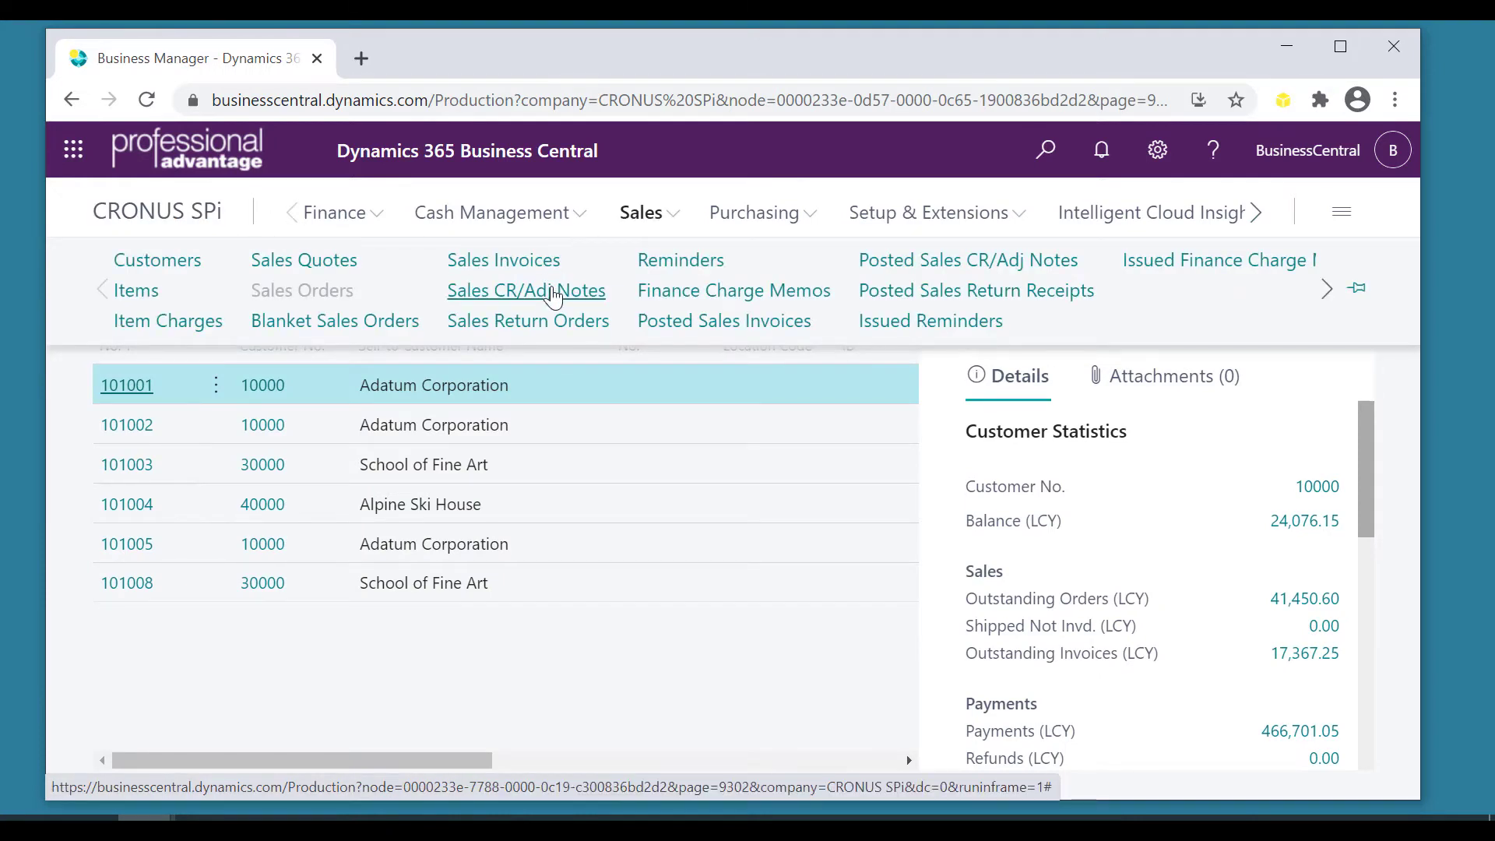
{"action": "left_click", "coordinate": [553, 293]}
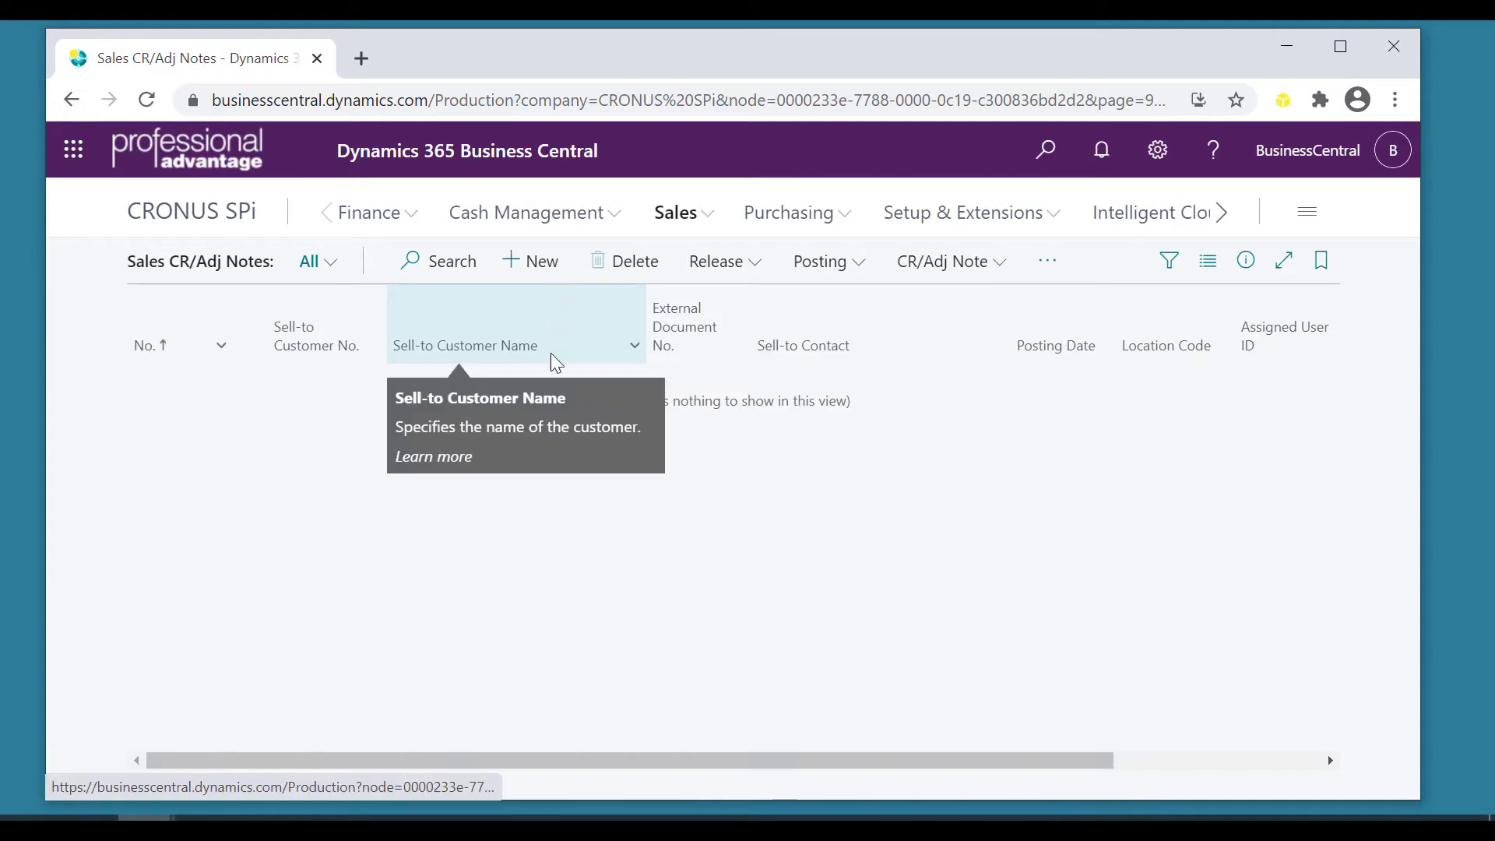
{"action": "left_click", "coordinate": [511, 265]}
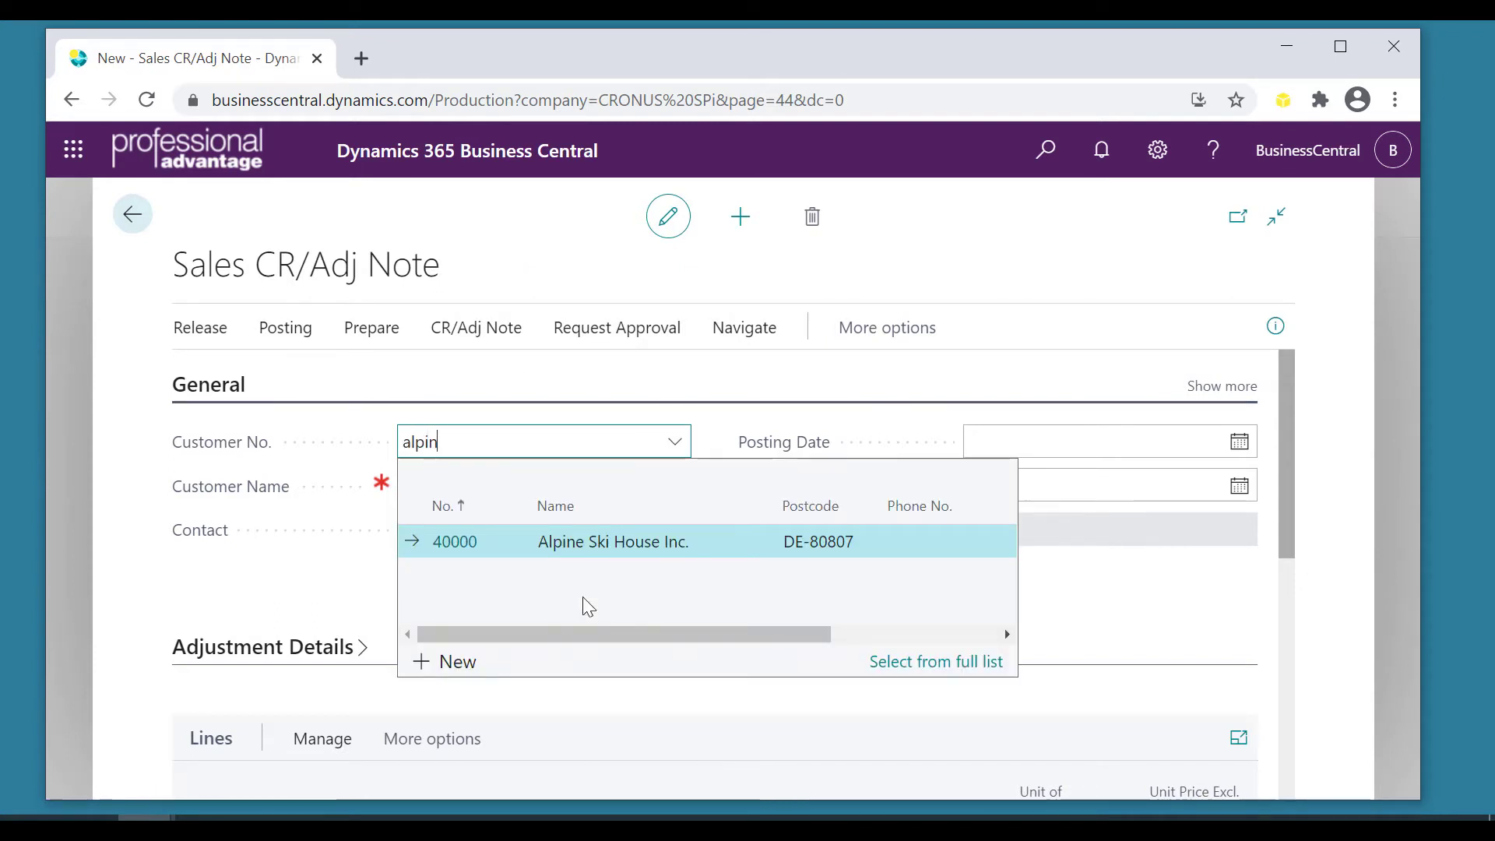
{"action": "left_click", "coordinate": [571, 542]}
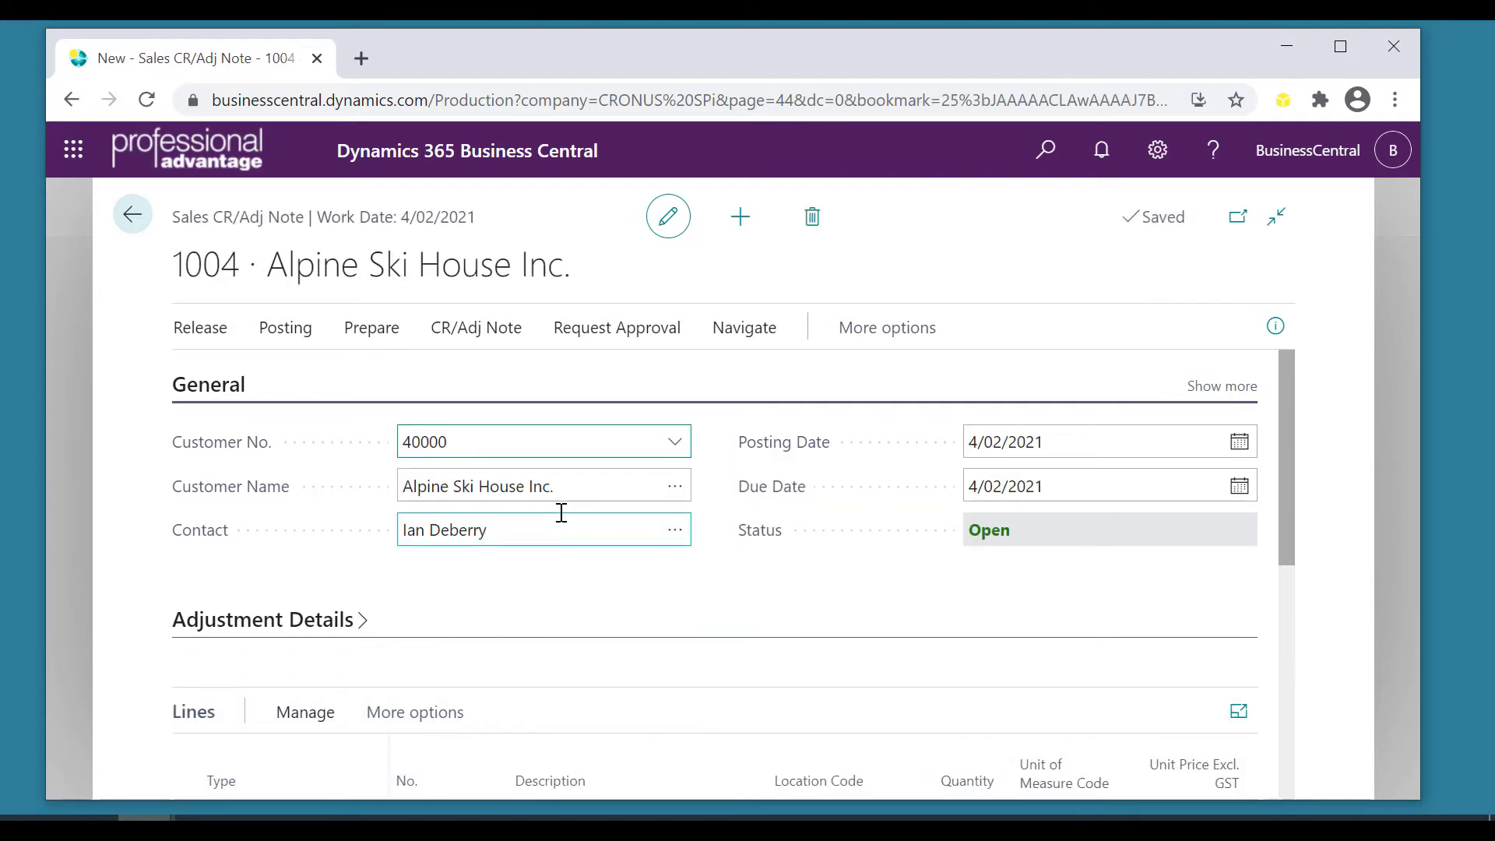
- Choose posted invoice 103194 from Alpine Ski House as the Copy Document source, header included
{"action": "left_click_drag", "start_coordinate": [182, 216], "coordinate": [285, 212]}
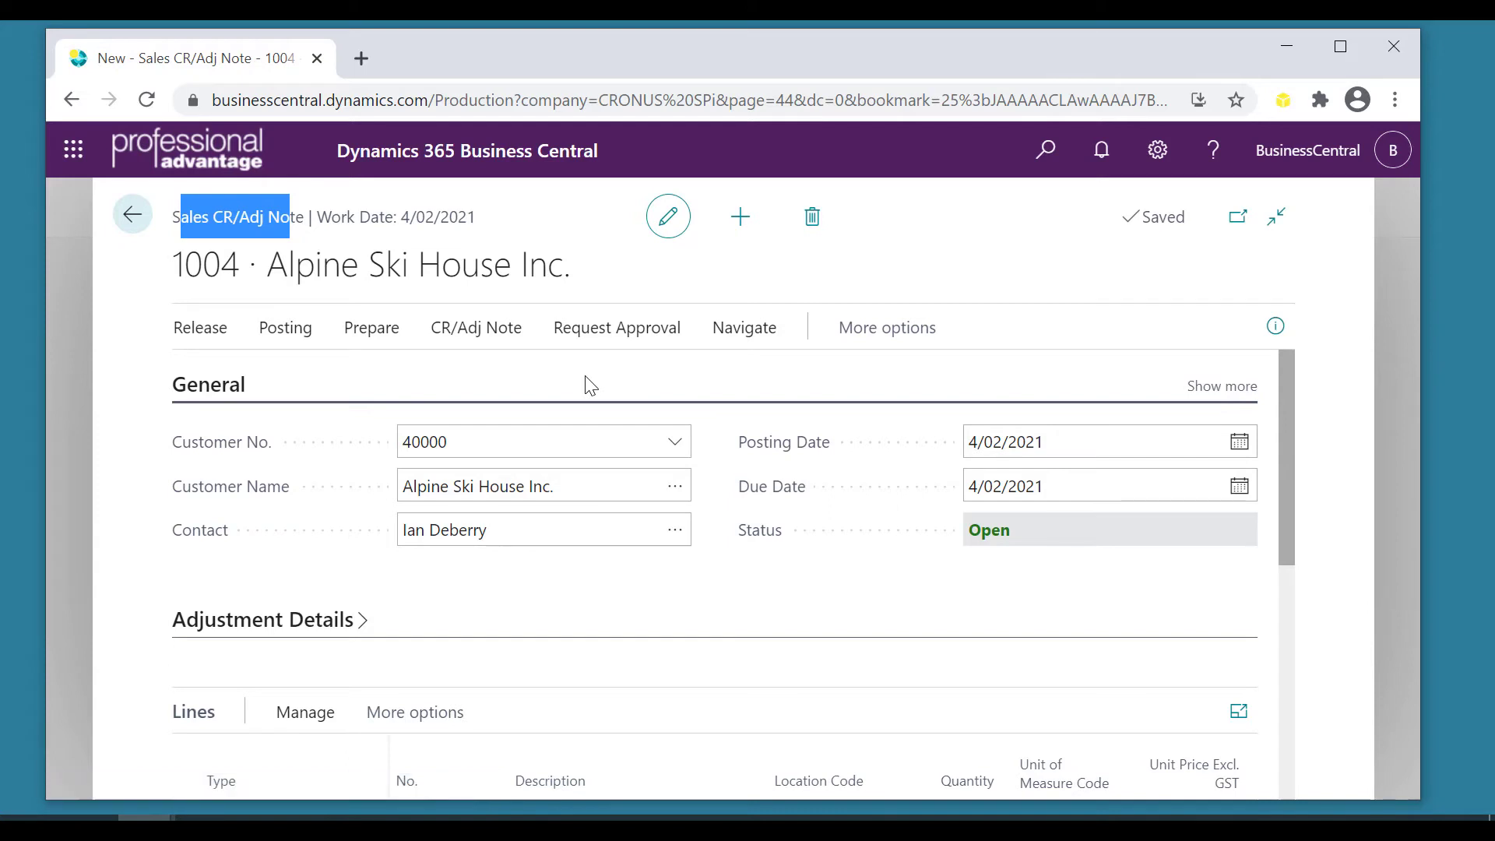
{"action": "left_click", "coordinate": [349, 340]}
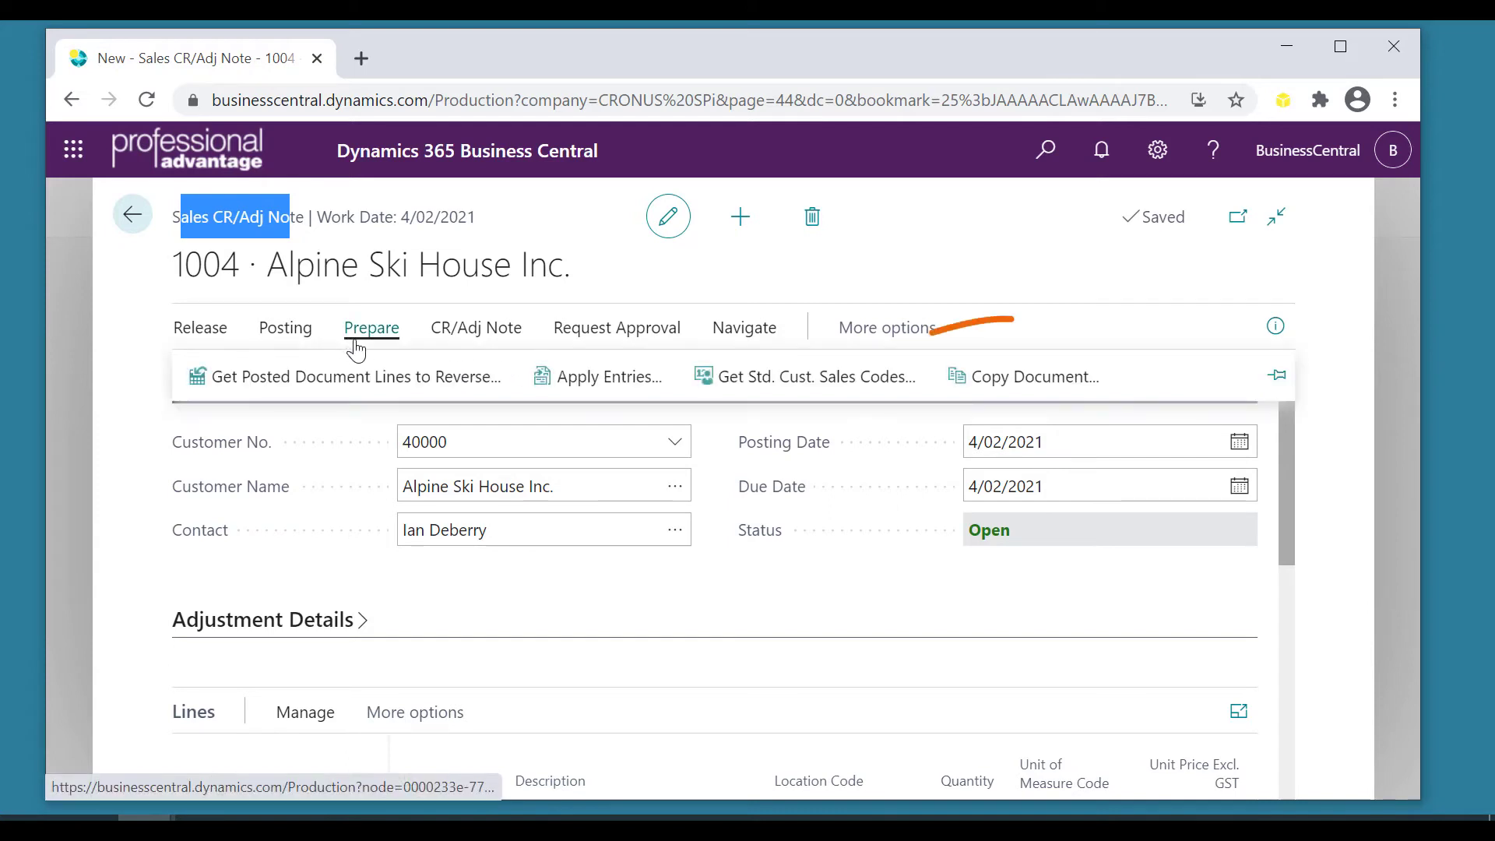
{"action": "left_click", "coordinate": [982, 381]}
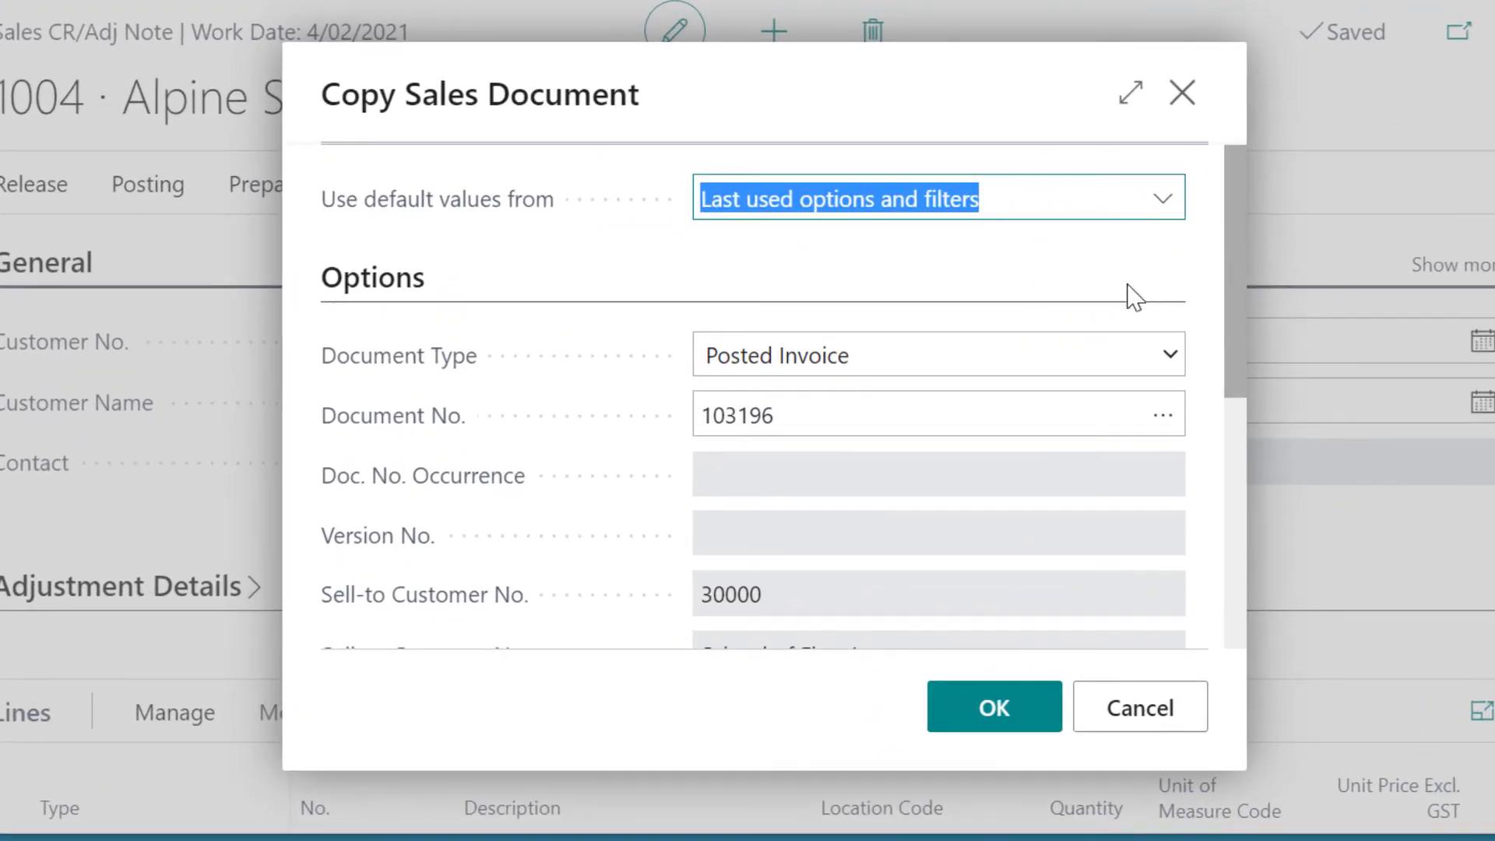
{"action": "left_click", "coordinate": [1165, 418]}
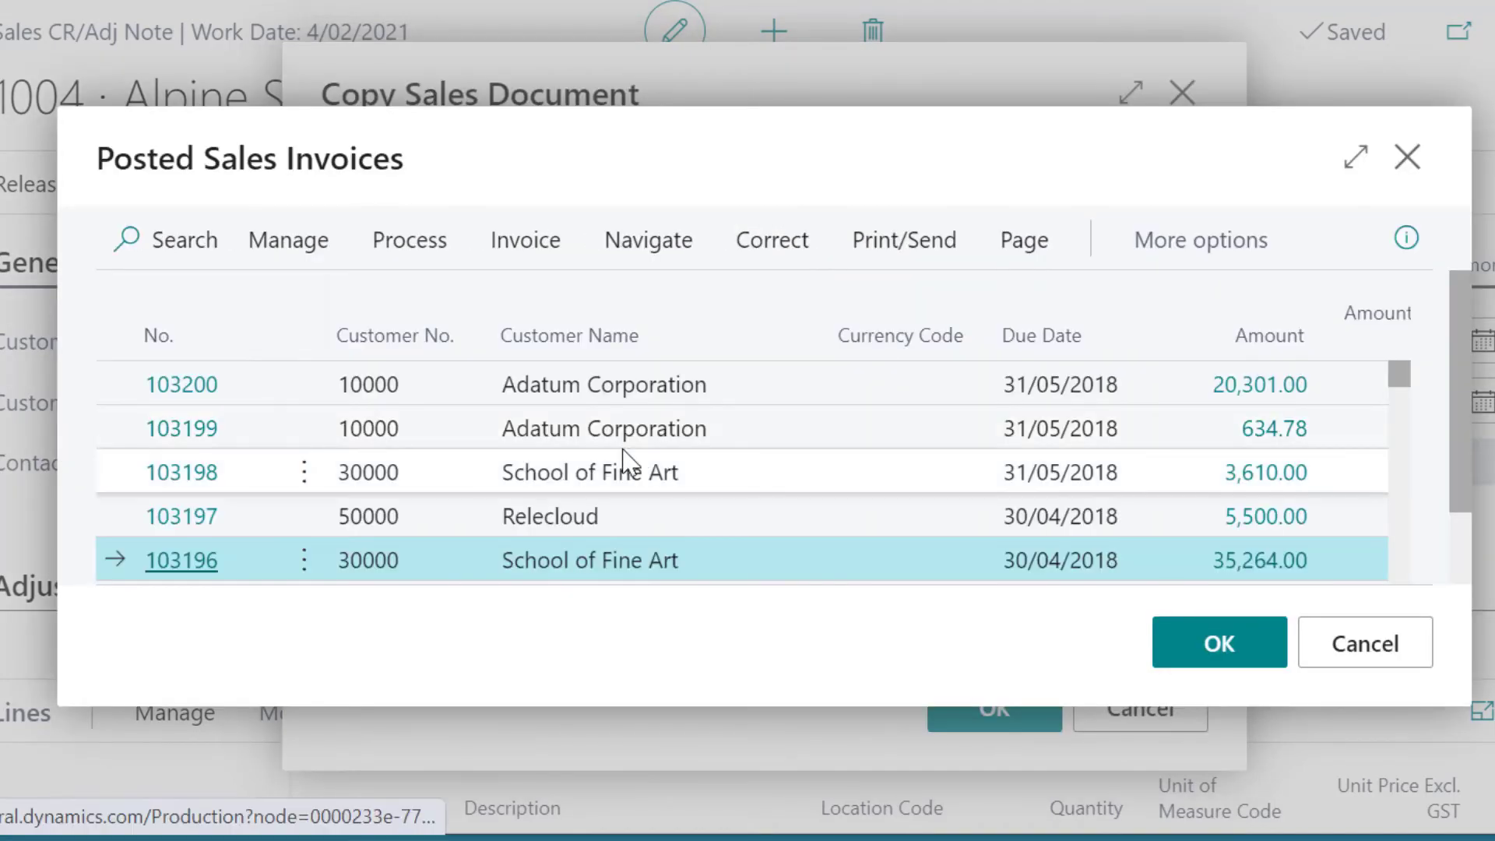
{"action": "scroll", "coordinate": [627, 463], "scroll_direction": "down", "scroll_amount": 1}
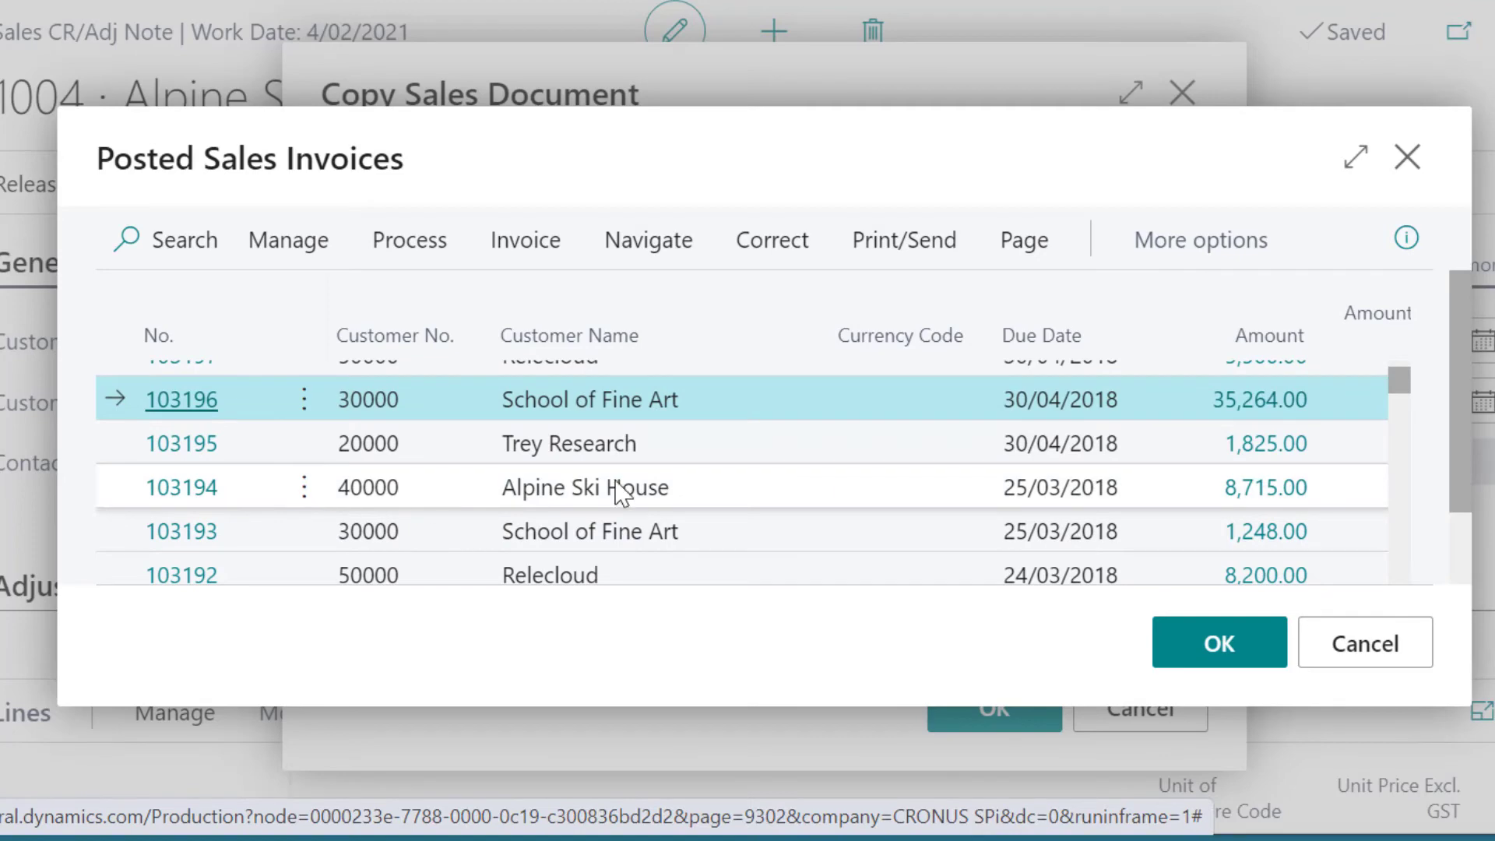
{"action": "left_click", "coordinate": [559, 499]}
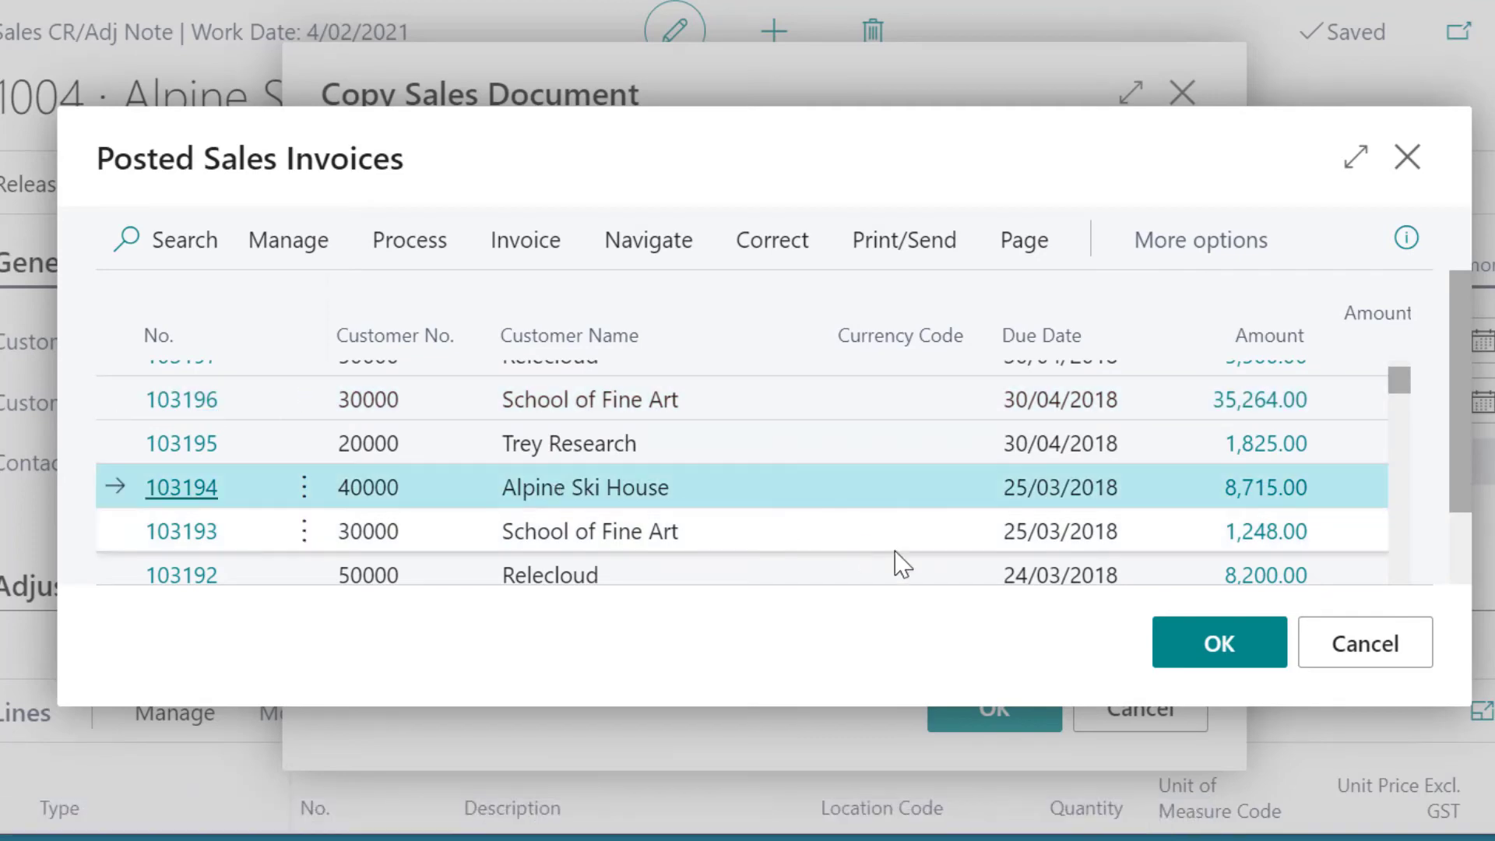
{"action": "left_click", "coordinate": [1204, 636]}
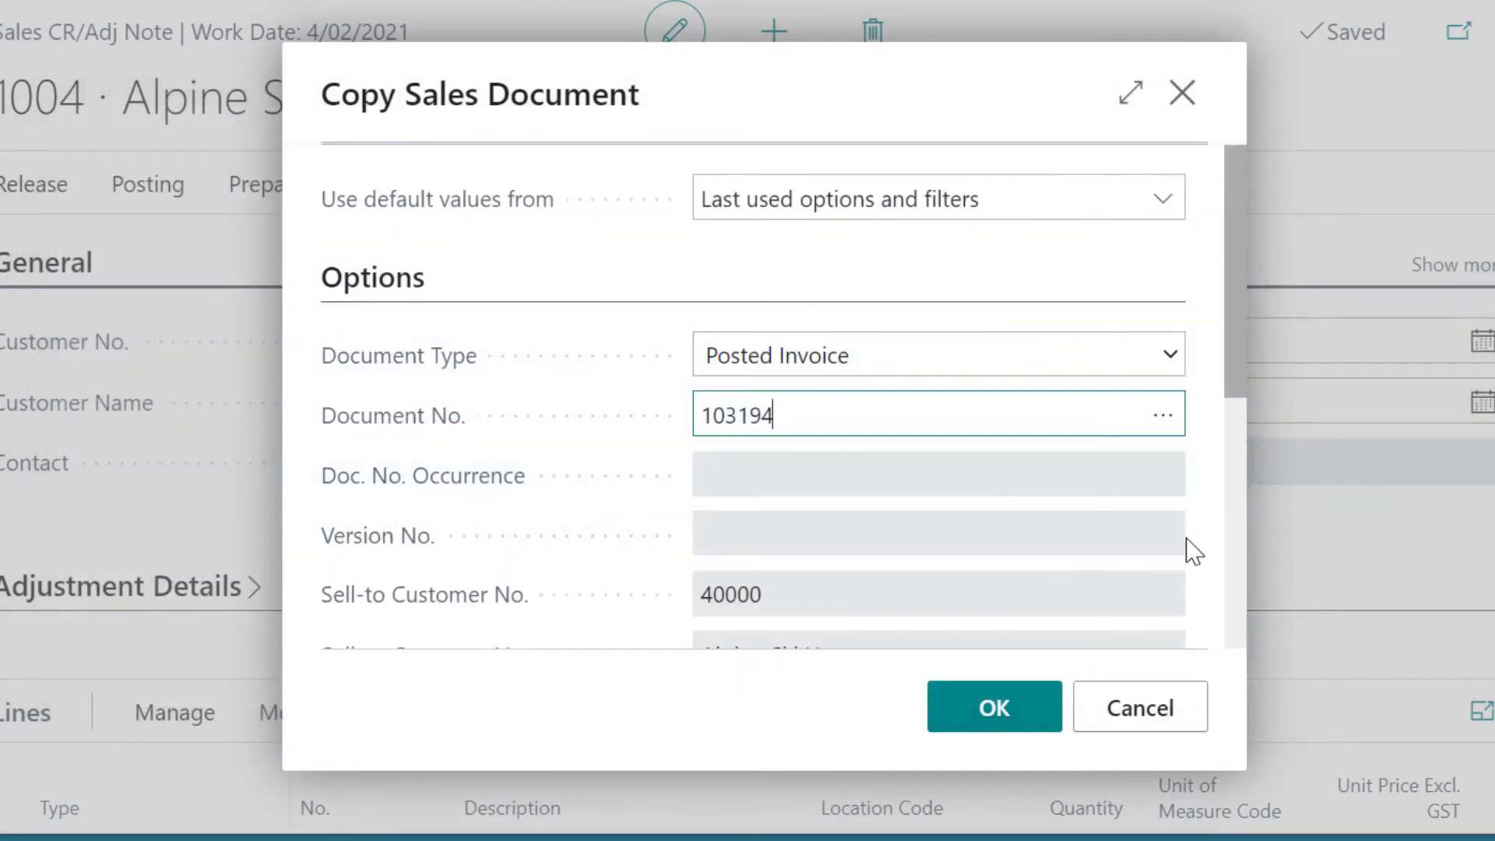
{"action": "left_click_drag", "start_coordinate": [1232, 319], "coordinate": [1244, 517]}
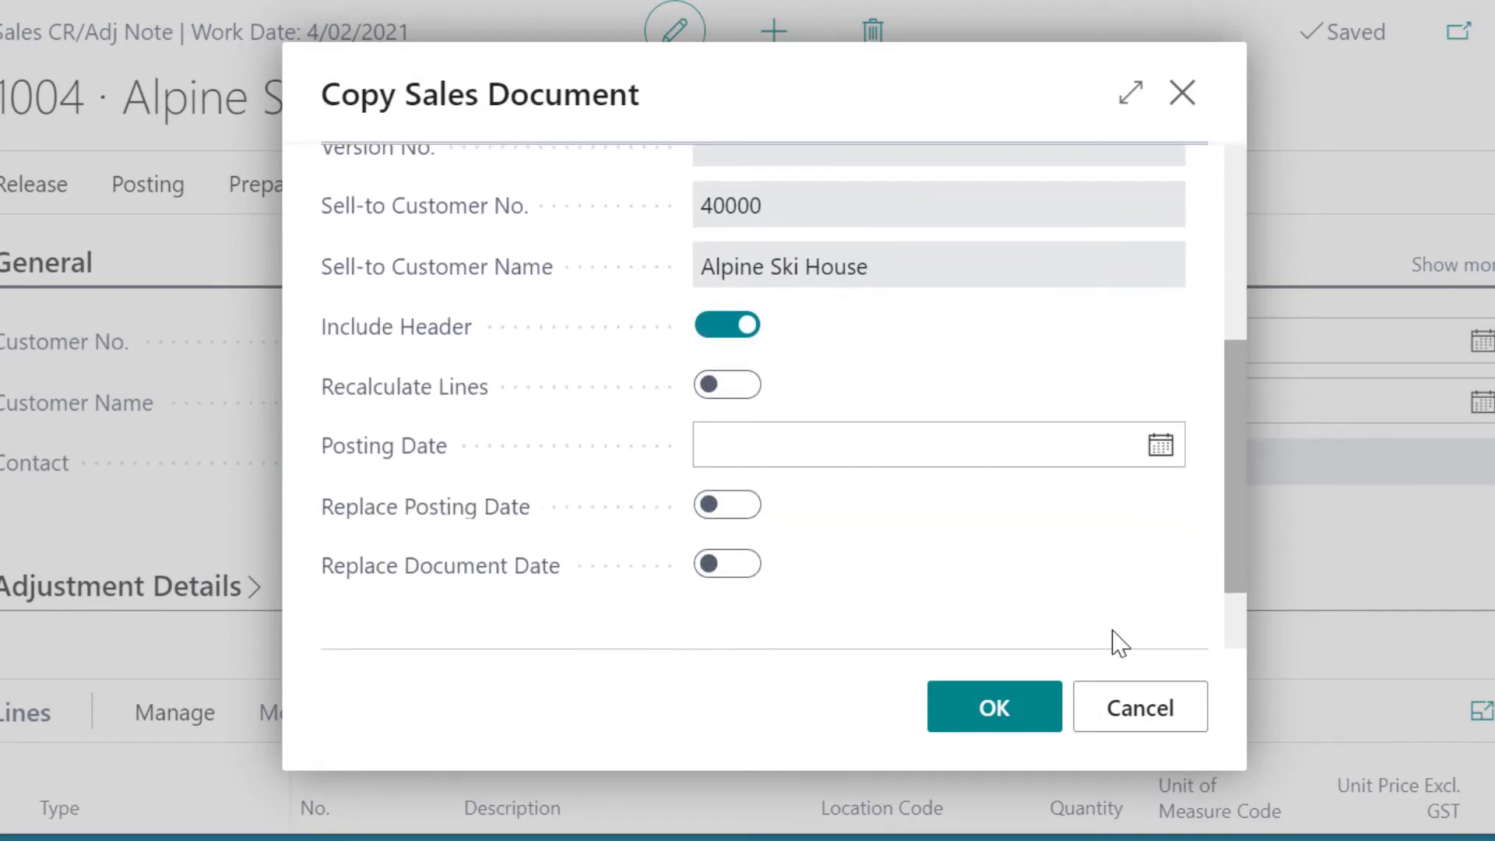
- Copy the invoice into credit note 1004 and review its LONDON, ANTWERP, MEXICO and MOSCOW lines
{"action": "left_click", "coordinate": [989, 708]}
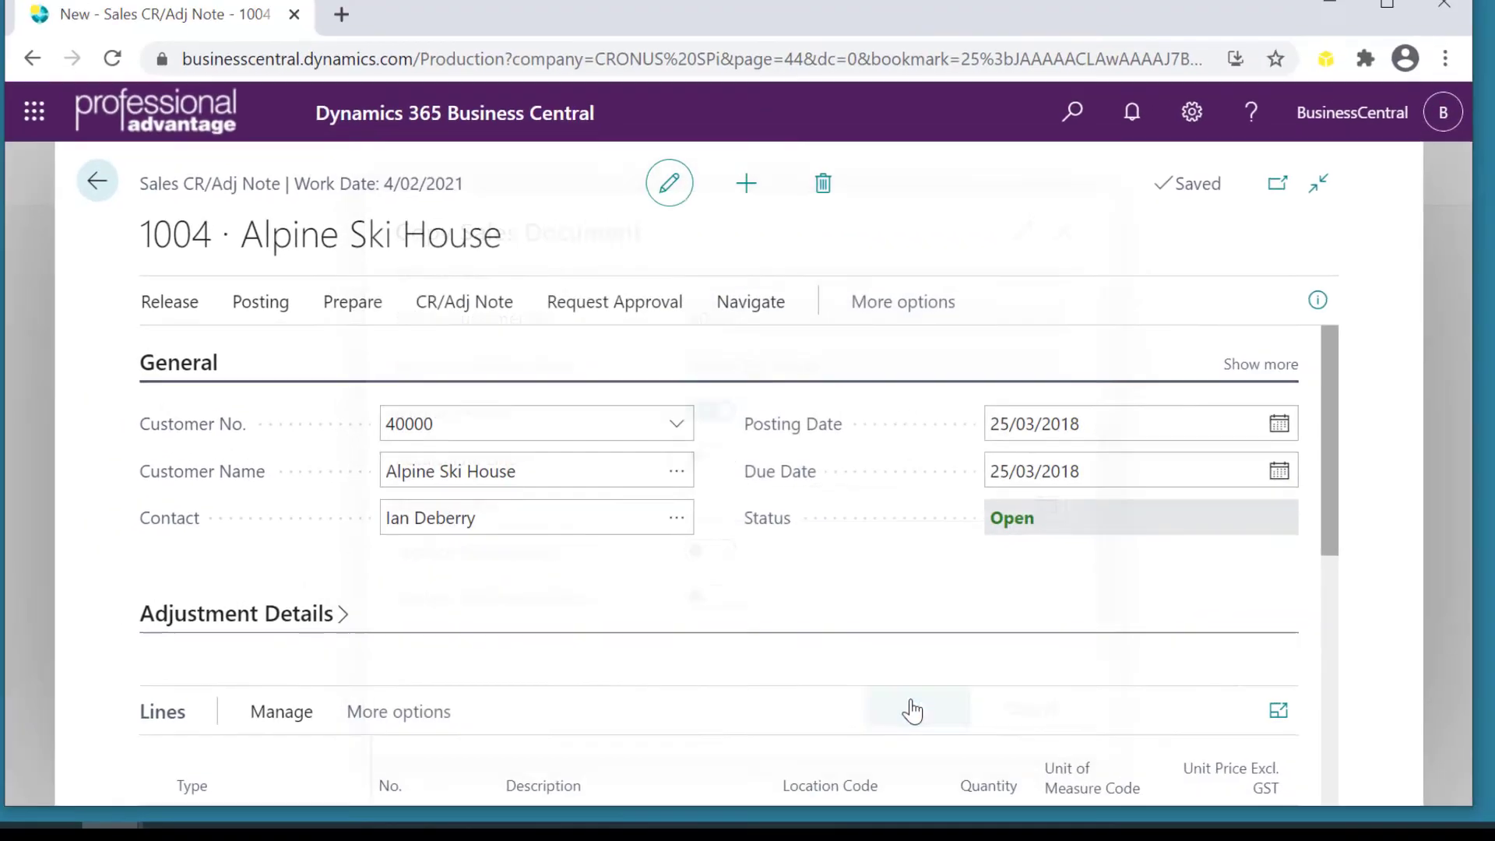
{"action": "scroll", "coordinate": [896, 712], "scroll_direction": "down", "scroll_amount": 3}
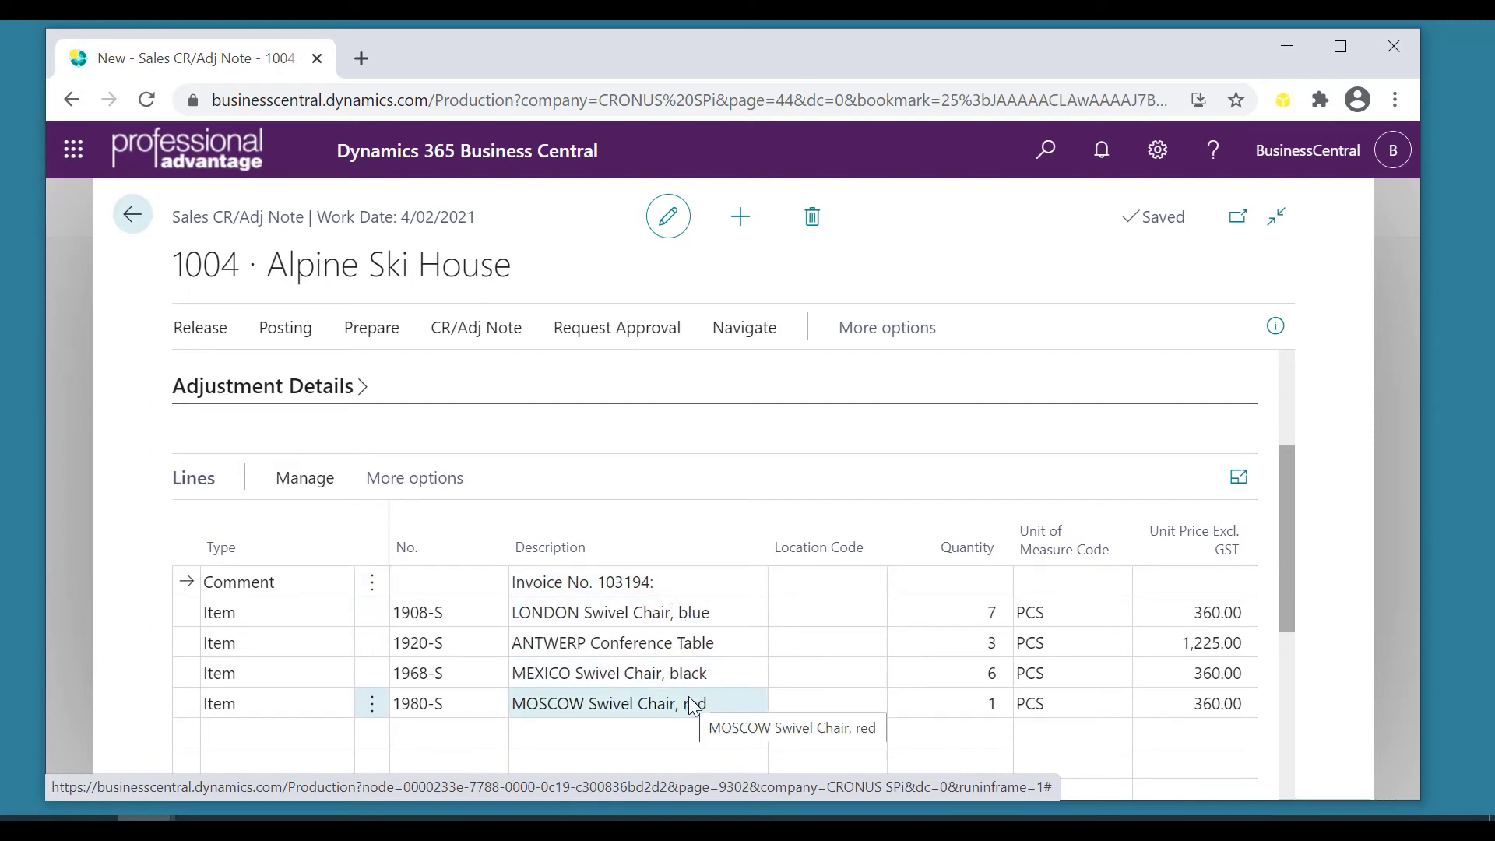
{"action": "left_click", "coordinate": [371, 676]}
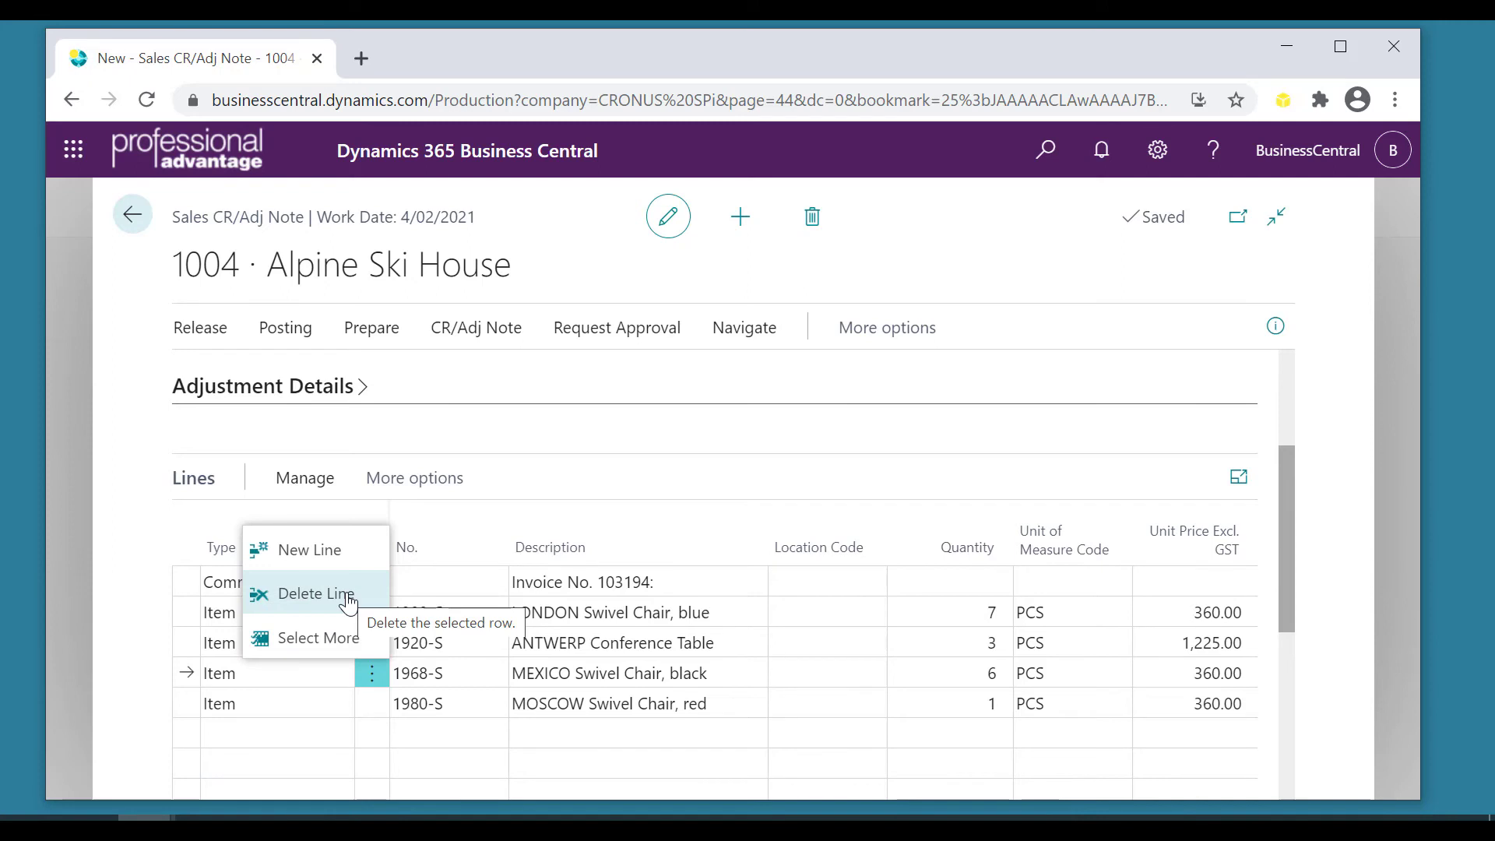
{"action": "left_click", "coordinate": [594, 465]}
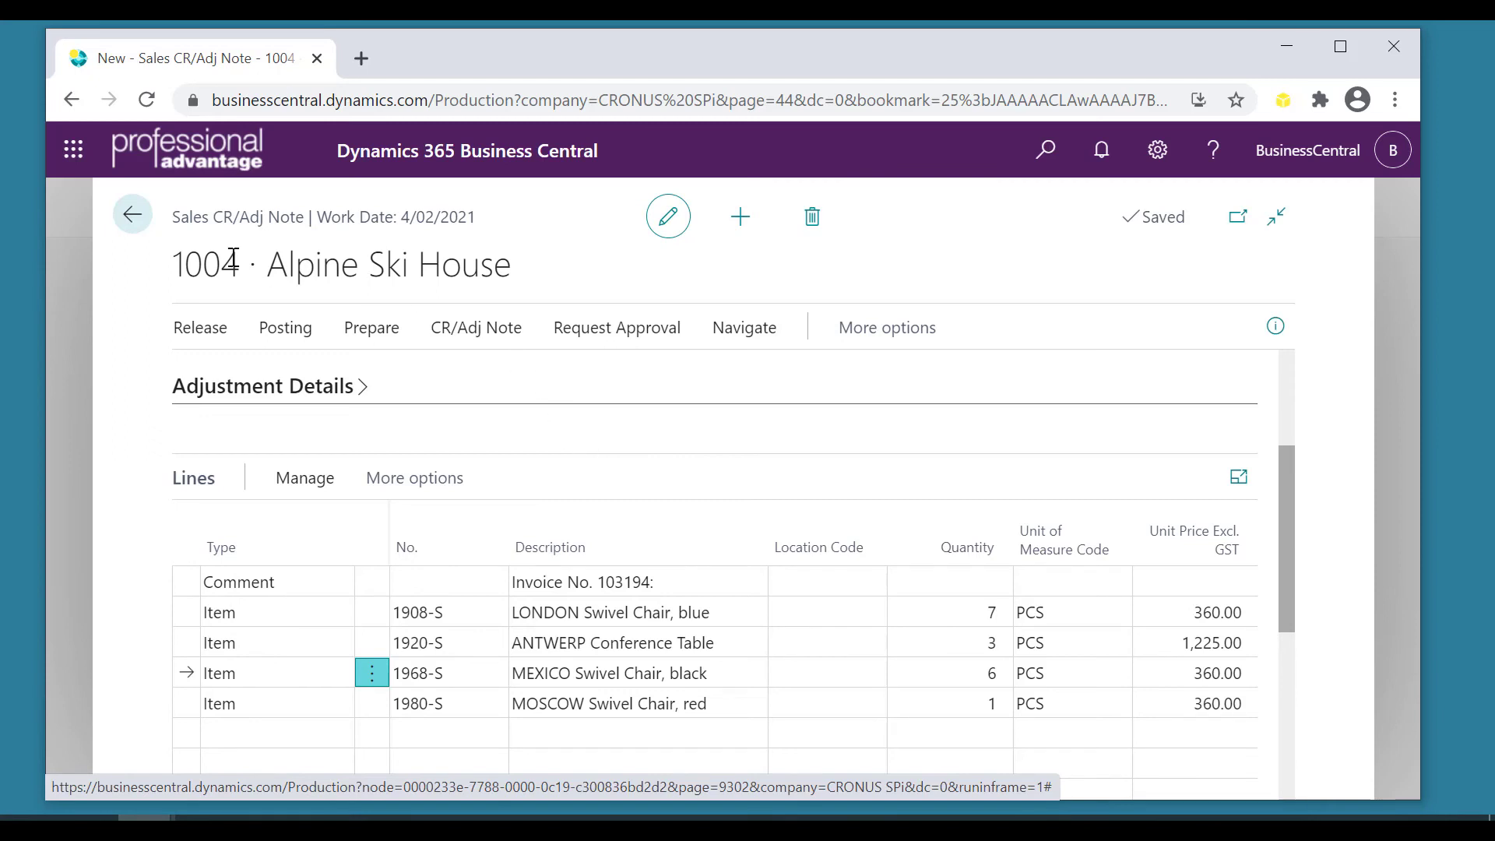
- Close credit note 1004 and go back to the CRONUS SPi home page
{"action": "left_click", "coordinate": [132, 218]}
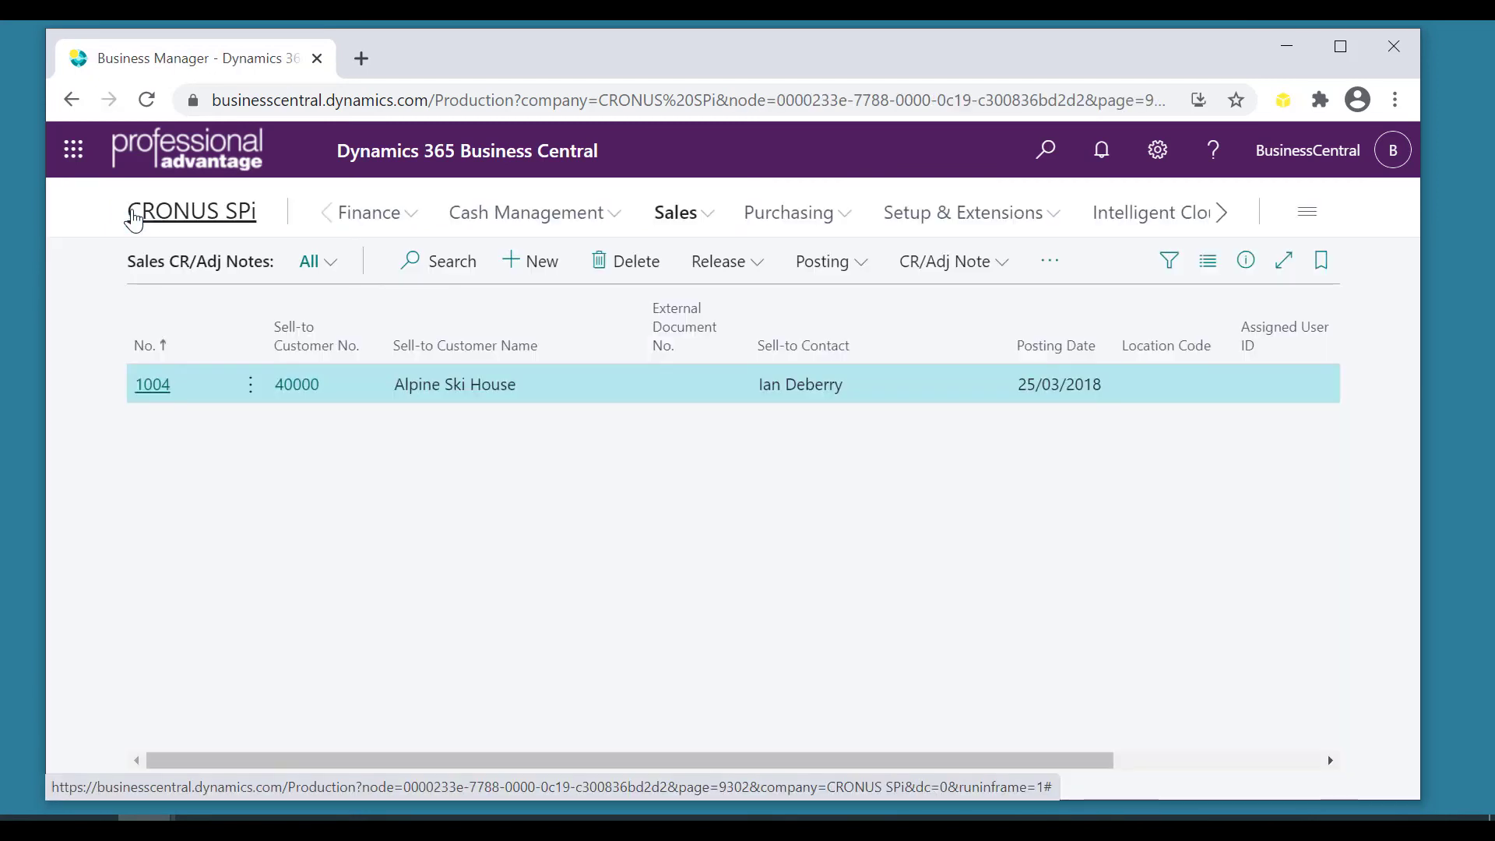
{"action": "left_click", "coordinate": [134, 219]}
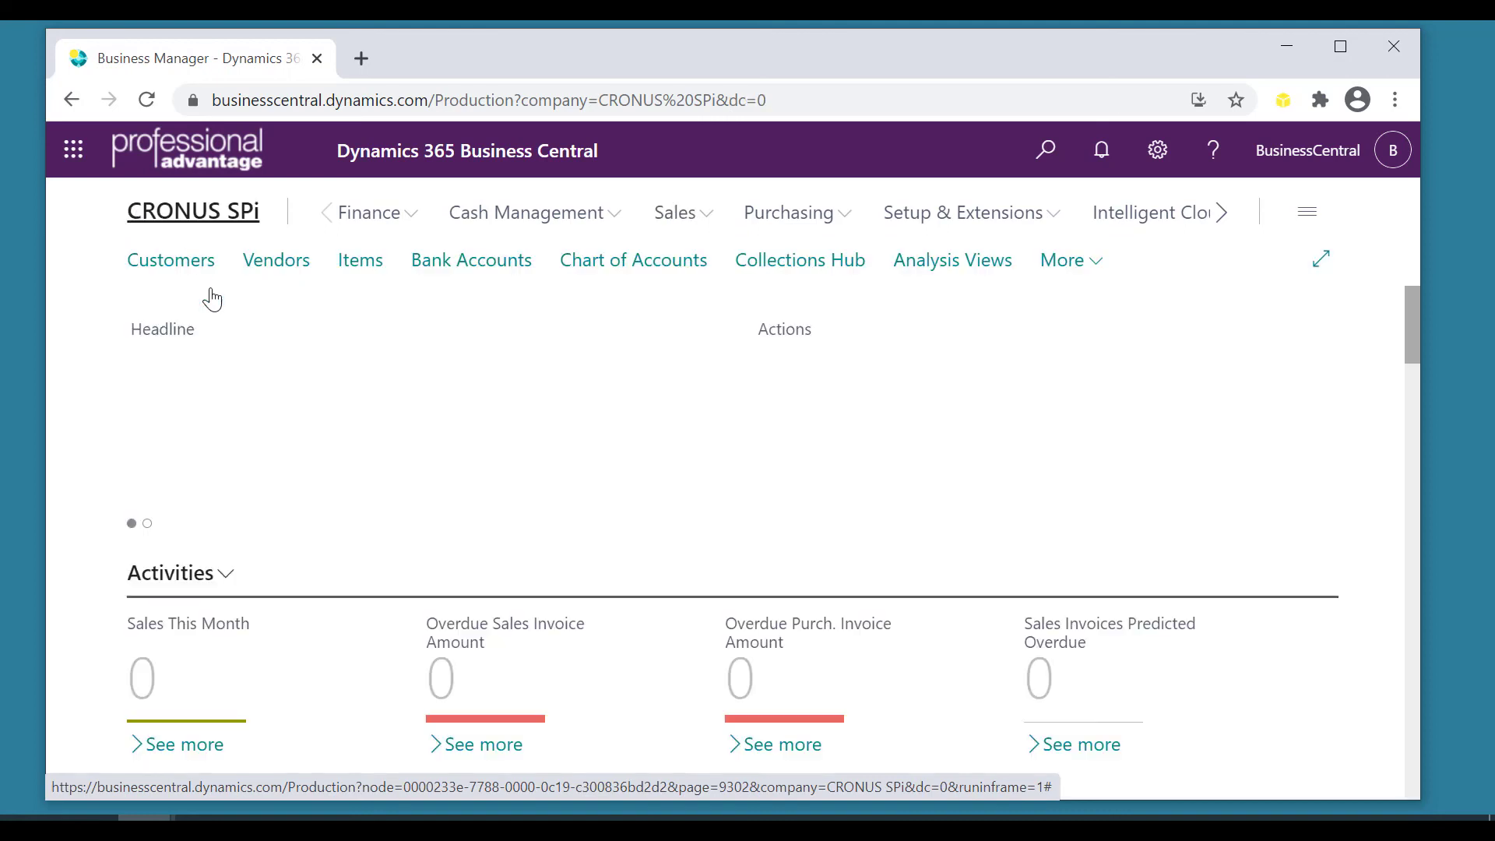